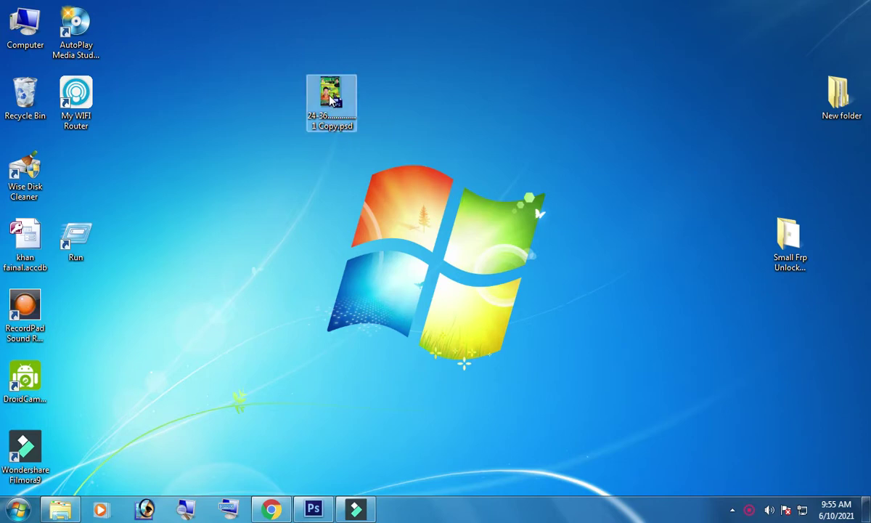
# - Close both .psb tabs, 0000.psd without saving, and the poster document
pyautogui.moveTo(327, 88); pyautogui.dragTo(310, 512)
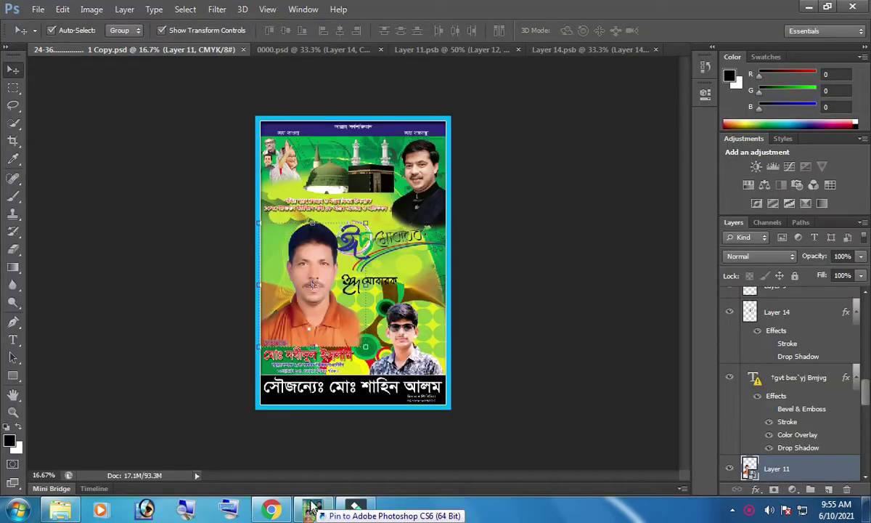
pyautogui.moveTo(311, 512)
pyautogui.mouseDown()
pyautogui.moveTo(307, 160)
pyautogui.moveTo(594, 260)
pyautogui.moveTo(674, 54)
pyautogui.mouseUp()
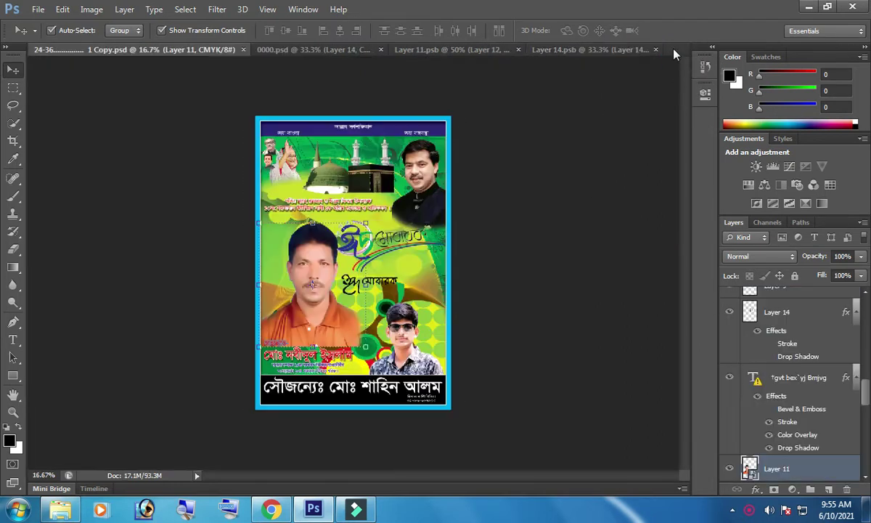
pyautogui.click(657, 50)
pyautogui.click(569, 49)
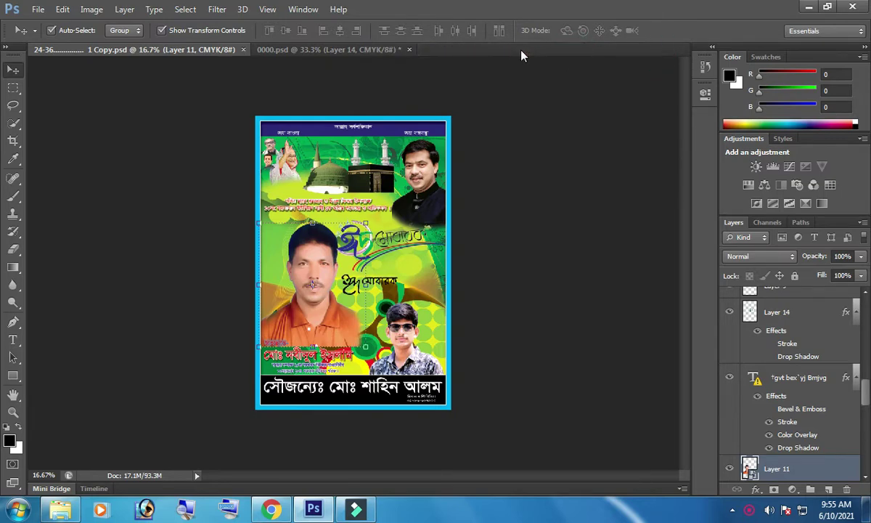
pyautogui.click(408, 49)
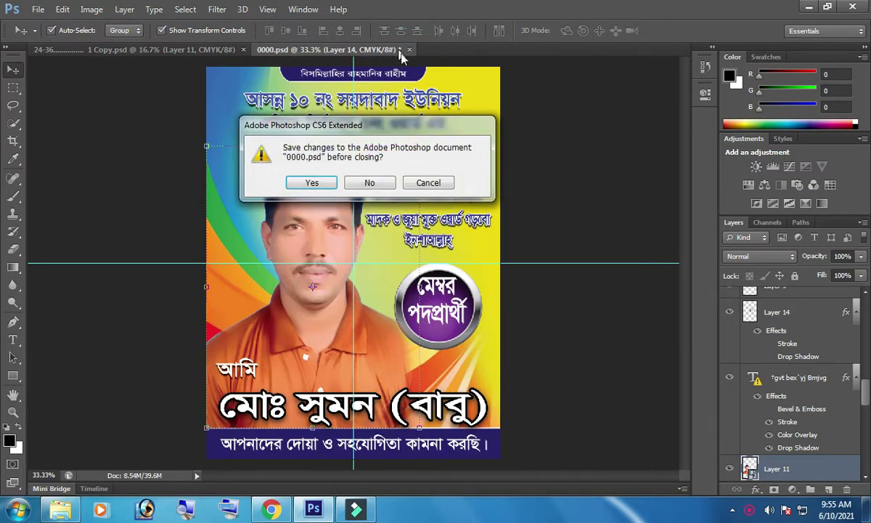
pyautogui.click(369, 183)
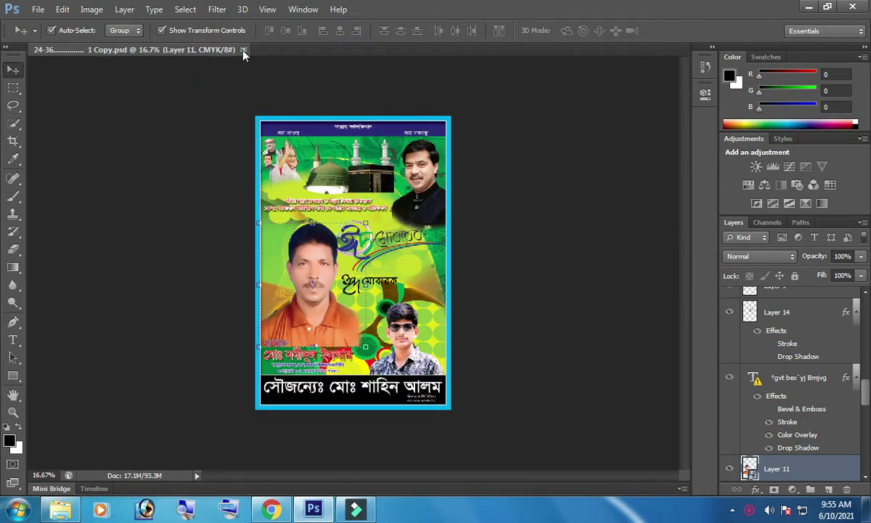
pyautogui.click(243, 50)
# - Reopen the poster PSD from the desktop and dismiss the missing-fonts warning
pyautogui.click(809, 6)
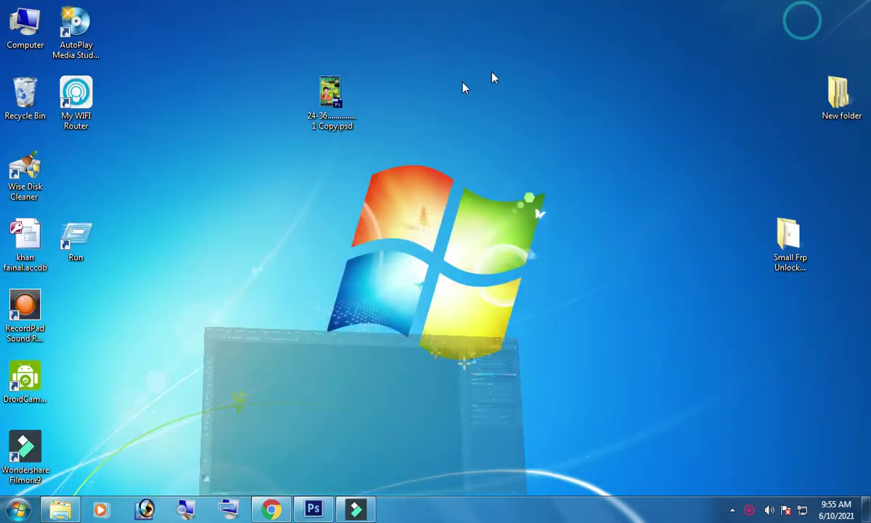
pyautogui.moveTo(319, 100)
pyautogui.mouseDown()
pyautogui.moveTo(301, 517)
pyautogui.moveTo(293, 280)
pyautogui.mouseUp()
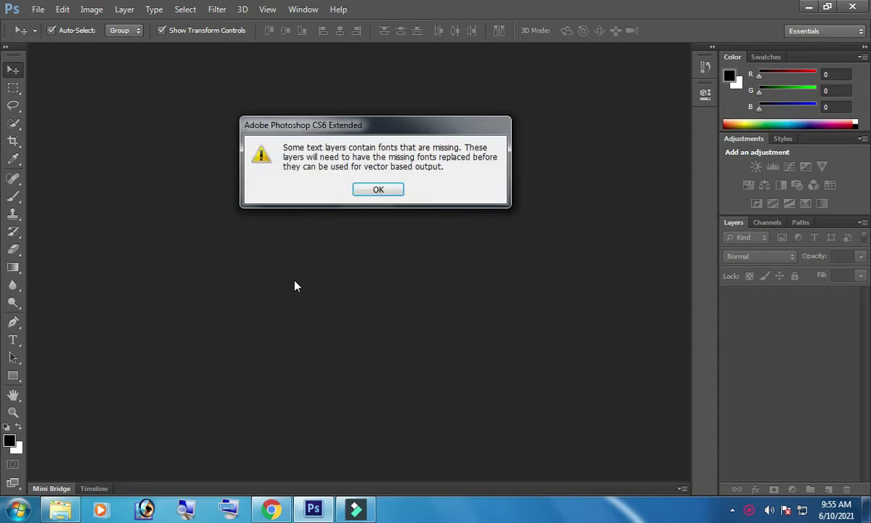
pyautogui.click(379, 190)
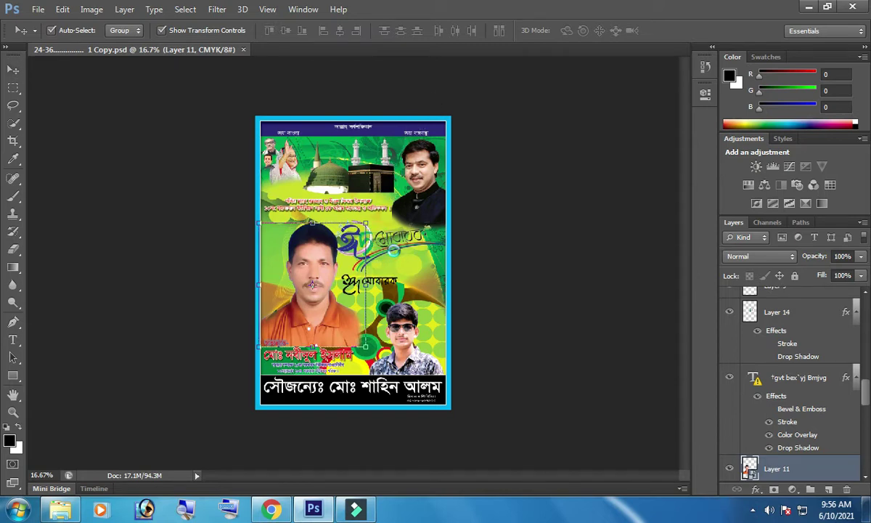
# - Apply an empty free transform, zoom in on the Eid Mubarak logo, and select Layer 14
pyautogui.hotkey('ctrl', 't')
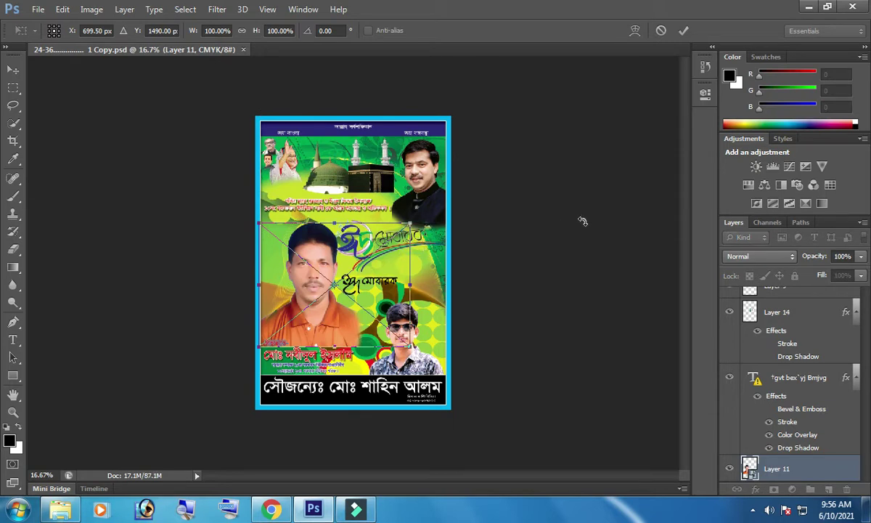
pyautogui.click(683, 30)
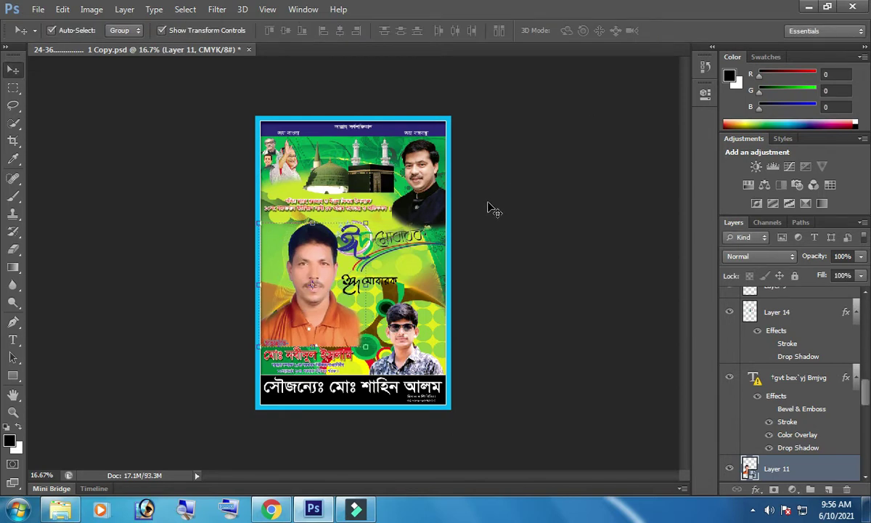
pyautogui.keyDown('ctrl'); pyautogui.click(436, 219); pyautogui.keyUp('ctrl')
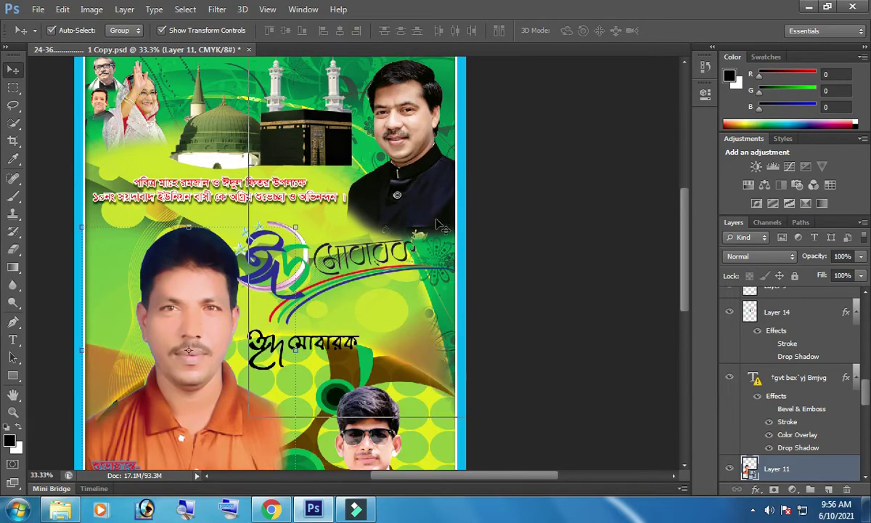
pyautogui.keyDown('ctrl'); pyautogui.click(427, 254); pyautogui.keyUp('ctrl')
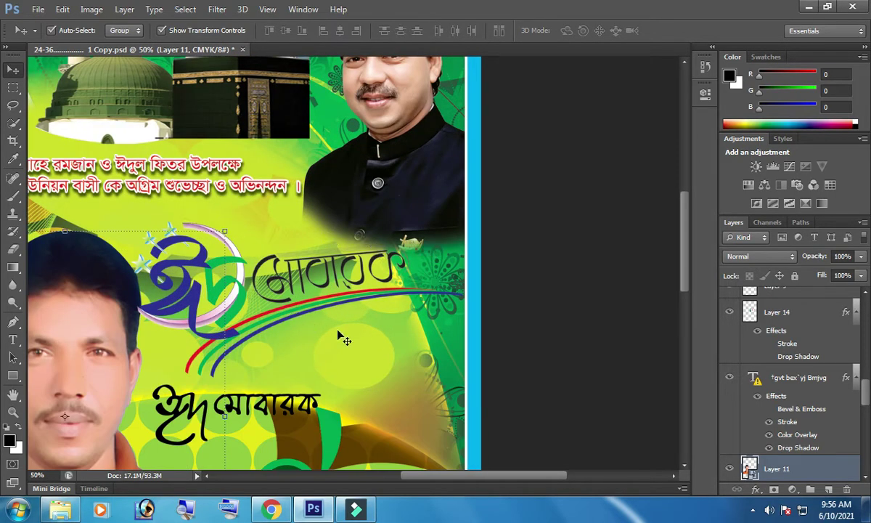
pyautogui.moveTo(333, 304); pyautogui.dragTo(488, 267)
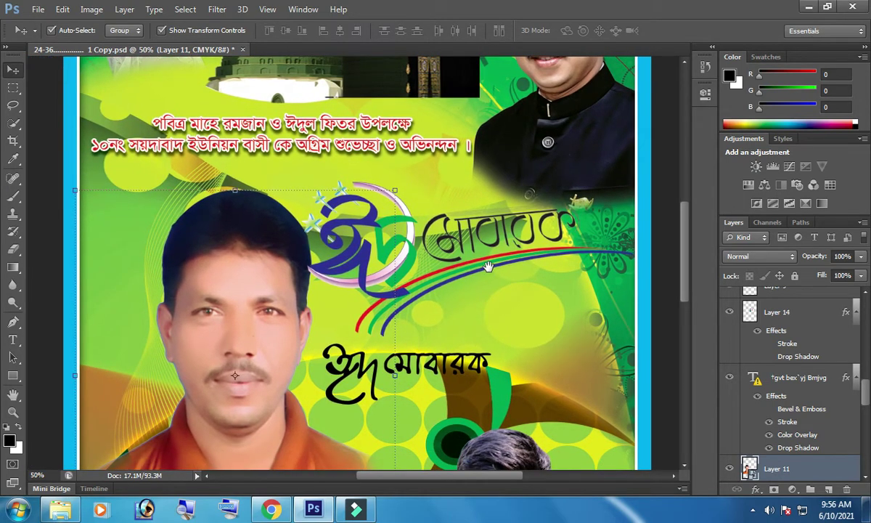
pyautogui.moveTo(485, 273)
pyautogui.mouseDown()
pyautogui.moveTo(475, 193)
pyautogui.moveTo(421, 182)
pyautogui.mouseUp()
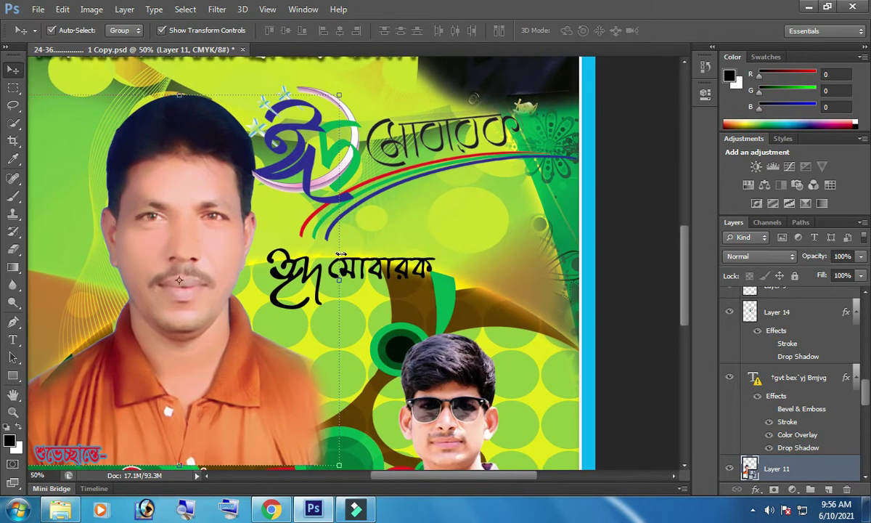
pyautogui.click(356, 163)
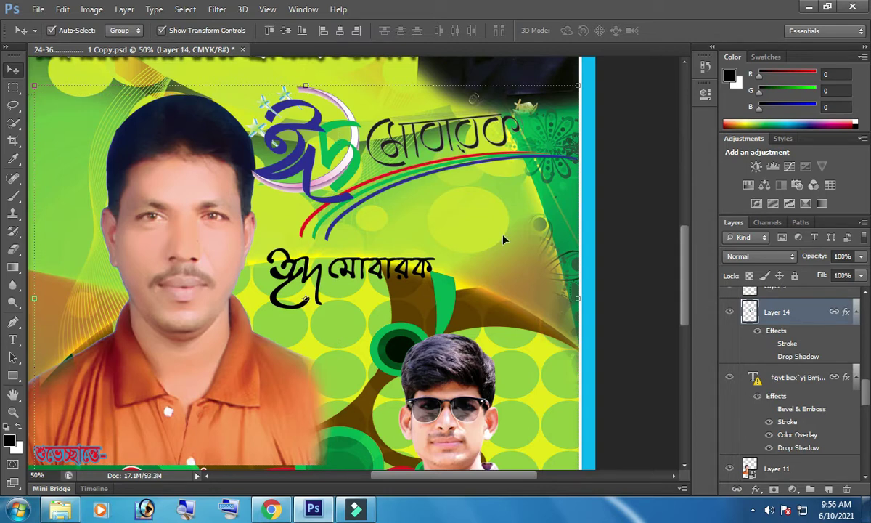
# - Convert Layer 14 to a smart object and open its contents as Layer 14.psb
pyautogui.rightClick(781, 314)
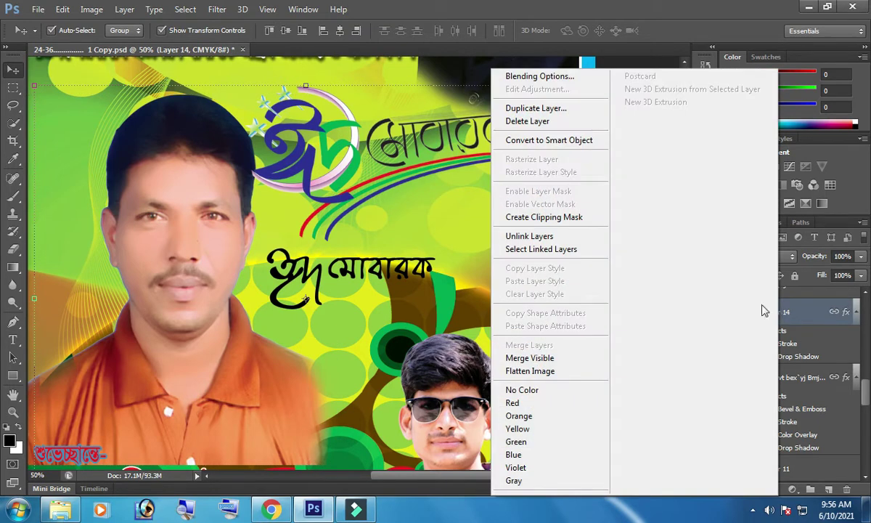
pyautogui.click(523, 140)
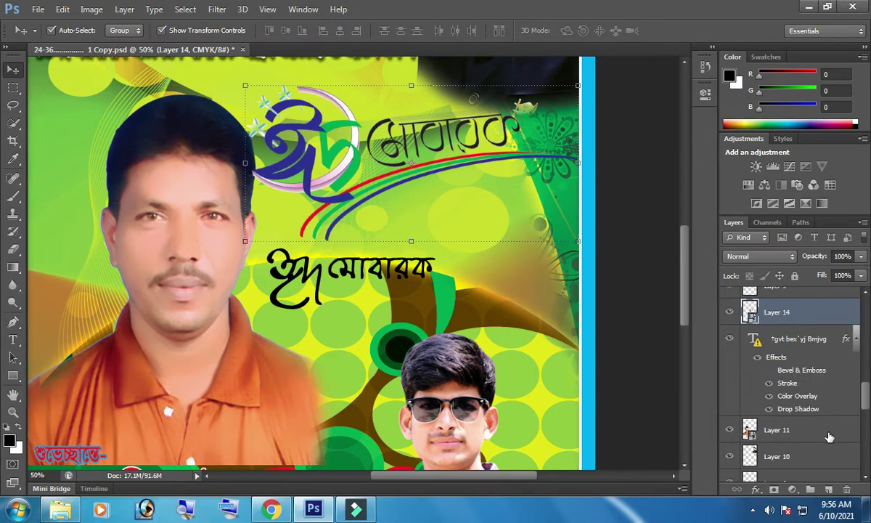
pyautogui.doubleClick(753, 324)
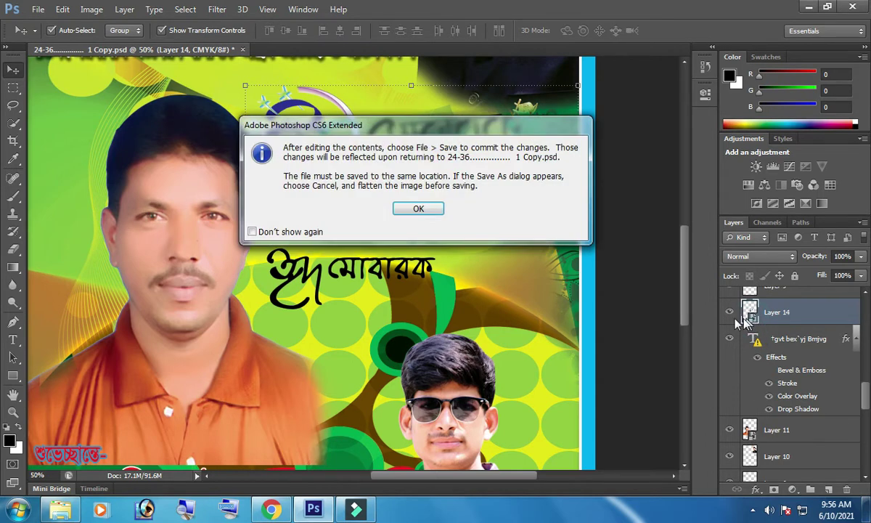
pyautogui.click(419, 208)
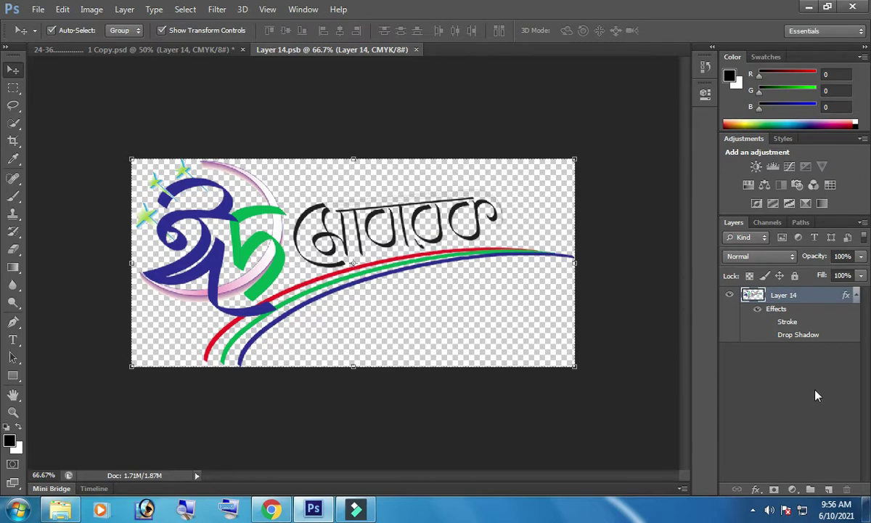
# - Add a Hue/Saturation layer set to Hue +99, Saturation +100, Lightness -45 to turn the logo dark red
pyautogui.click(792, 491)
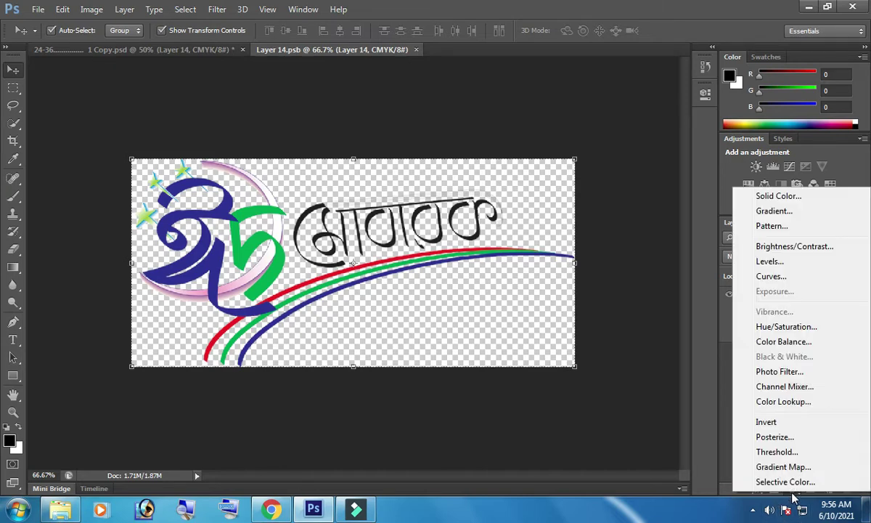
pyautogui.click(783, 328)
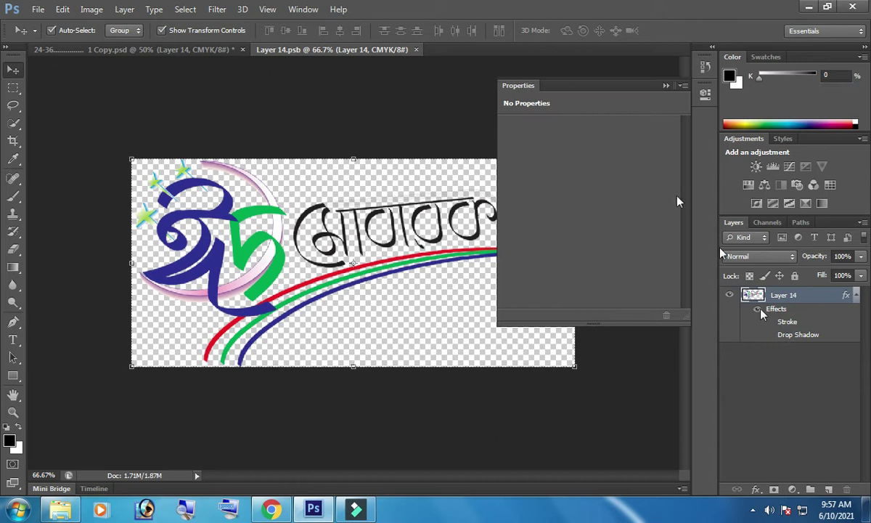
pyautogui.moveTo(589, 179); pyautogui.dragTo(519, 180)
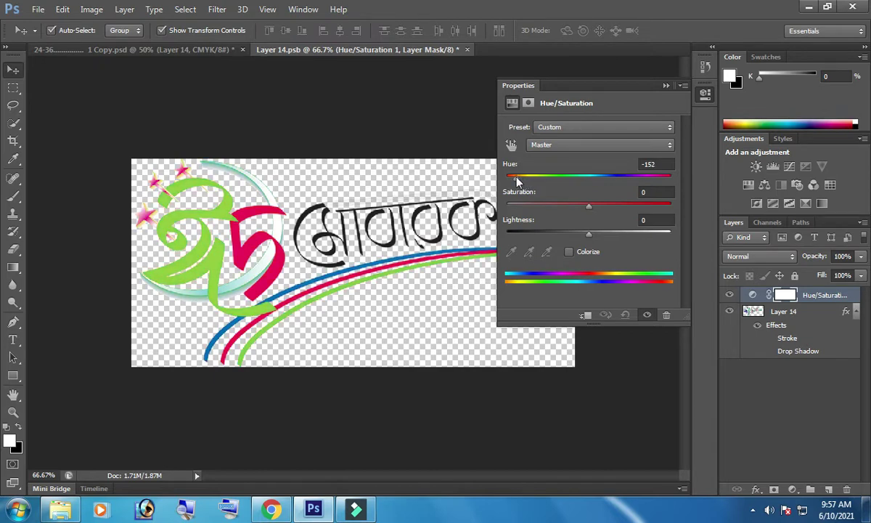
pyautogui.moveTo(520, 179); pyautogui.dragTo(518, 179)
pyautogui.moveTo(593, 210)
pyautogui.mouseDown()
pyautogui.moveTo(640, 211)
pyautogui.moveTo(625, 207)
pyautogui.mouseUp()
pyautogui.moveTo(520, 182)
pyautogui.mouseDown()
pyautogui.moveTo(656, 184)
pyautogui.moveTo(645, 185)
pyautogui.moveTo(672, 205)
pyautogui.mouseUp()
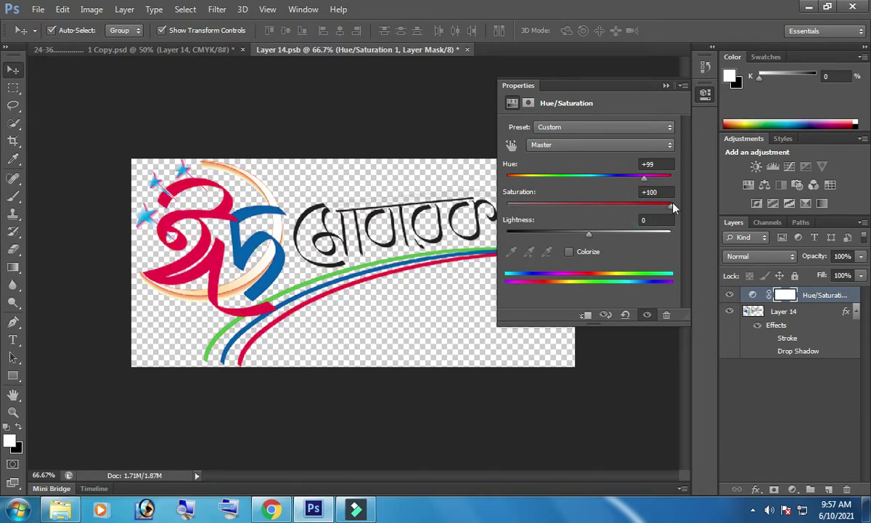
pyautogui.moveTo(589, 234)
pyautogui.mouseDown()
pyautogui.moveTo(540, 238)
pyautogui.moveTo(551, 237)
pyautogui.mouseUp()
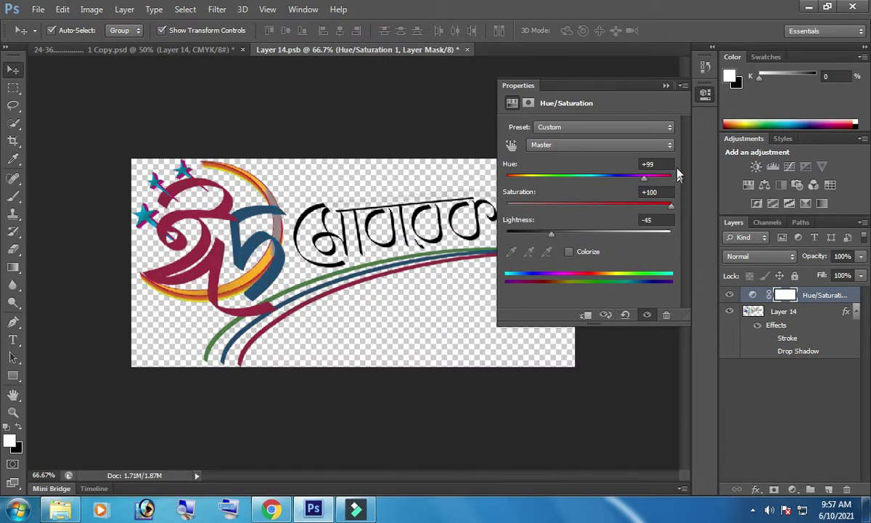
pyautogui.click(665, 86)
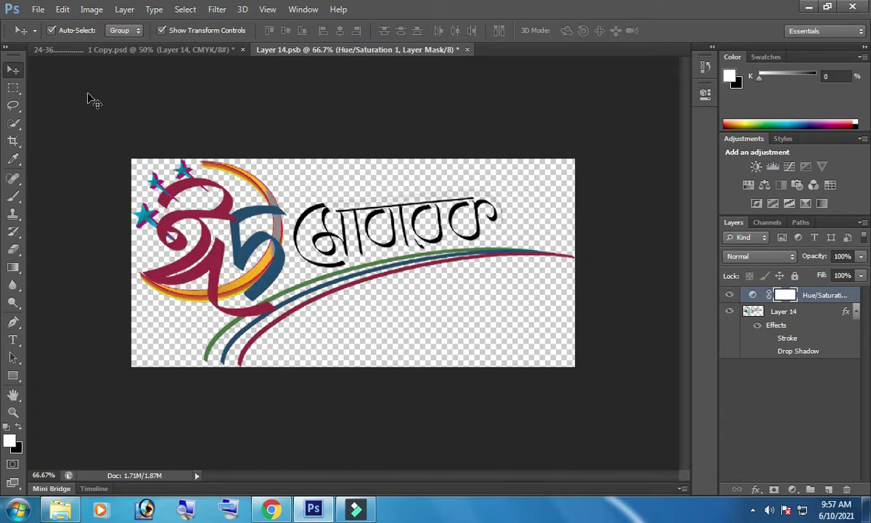
pyautogui.click(38, 9)
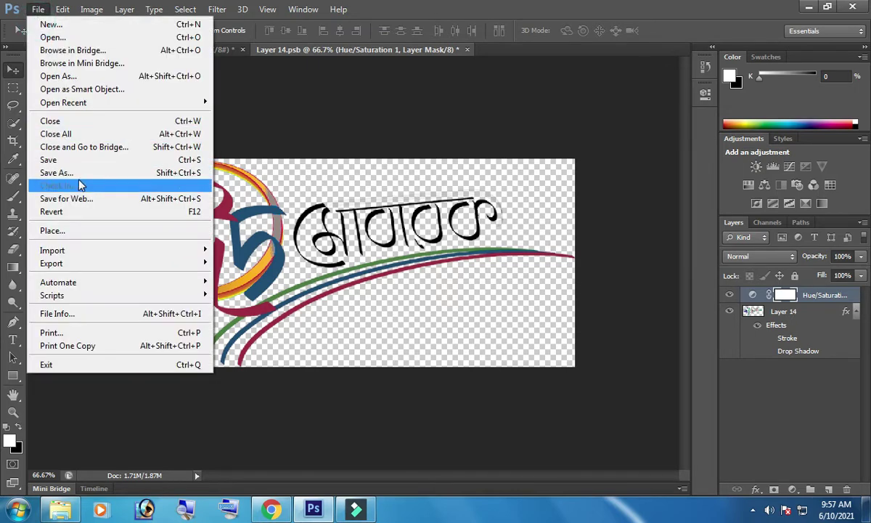
# - Save Layer 14.psb, return to the zoomed-out poster, and select the top-right portrait Layer 10
pyautogui.click(66, 161)
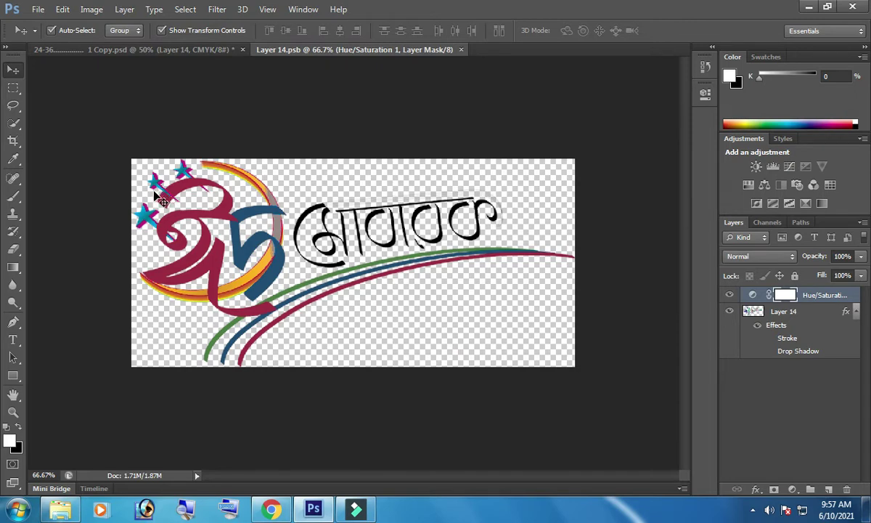
pyautogui.click(148, 50)
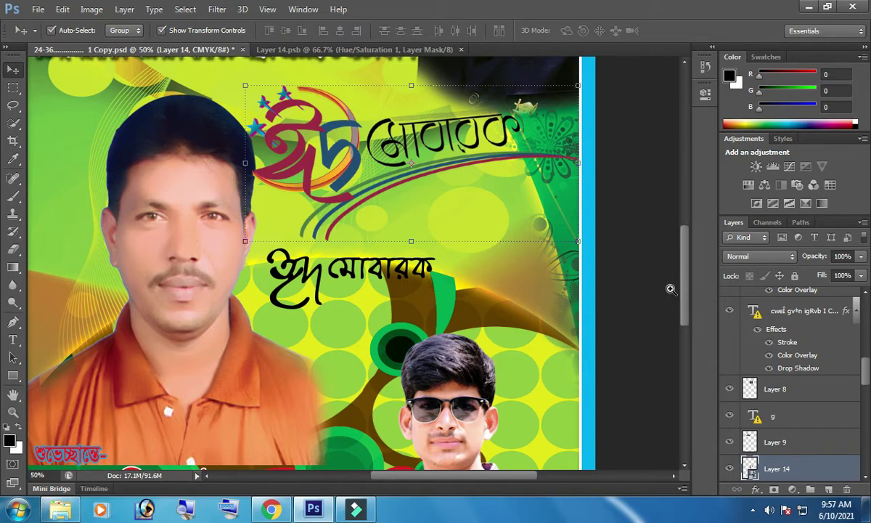
pyautogui.keyDown('alt'); pyautogui.click(416, 221); pyautogui.keyUp('alt')
pyautogui.keyDown('alt'); pyautogui.click(392, 211); pyautogui.keyUp('alt')
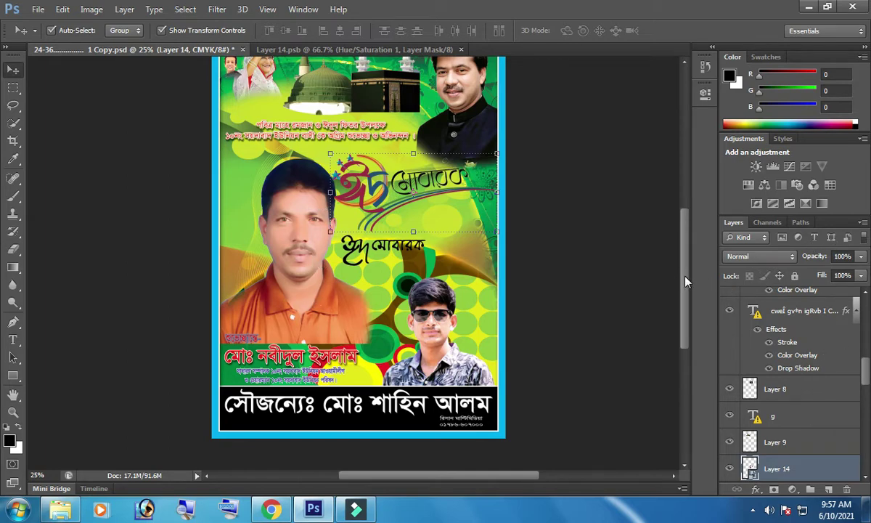
pyautogui.moveTo(684, 274); pyautogui.dragTo(683, 239)
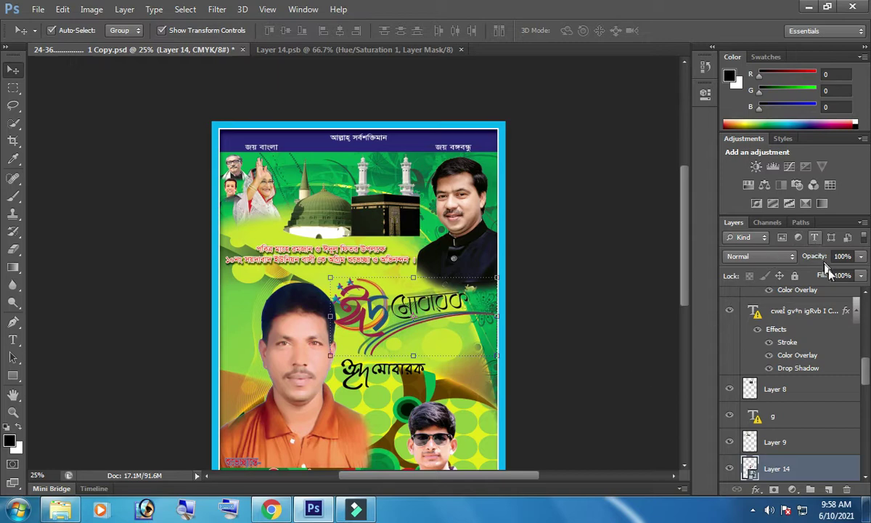
pyautogui.moveTo(866, 369); pyautogui.dragTo(866, 374)
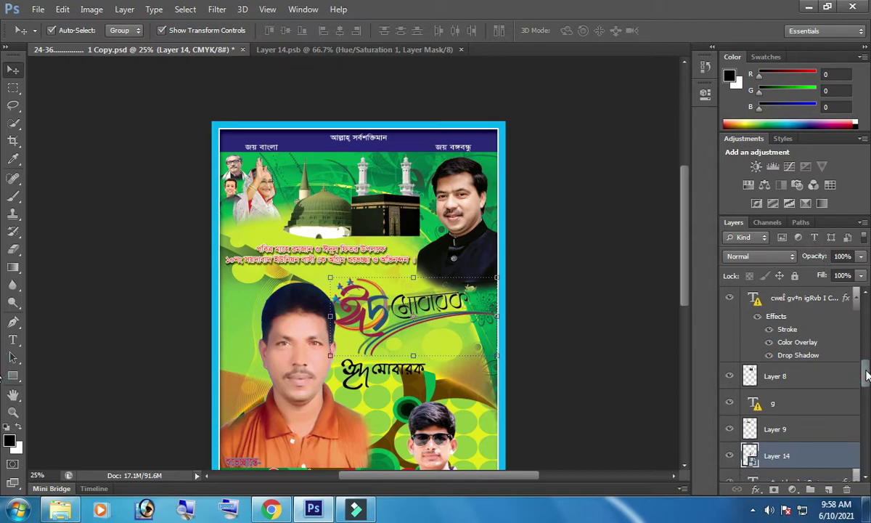
pyautogui.click(467, 223)
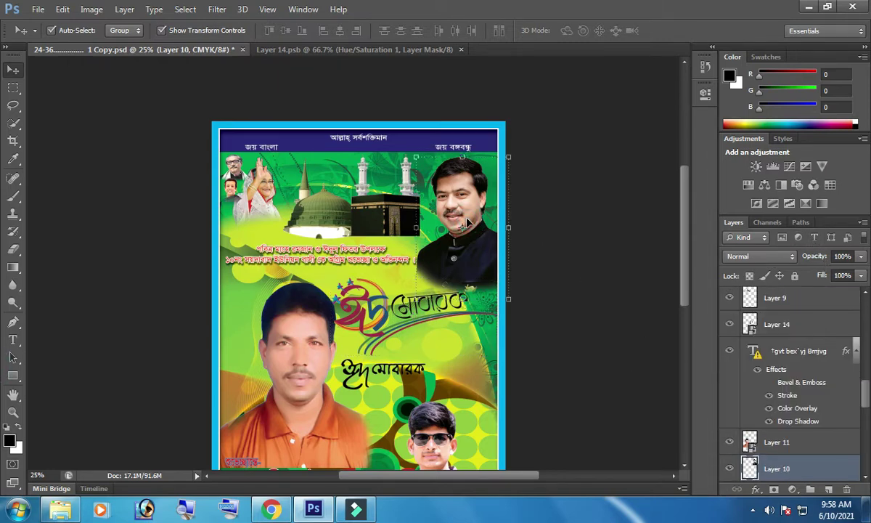
# - Convert Layer 10 to a smart object and open its contents as Layer 10.psb
pyautogui.rightClick(776, 467)
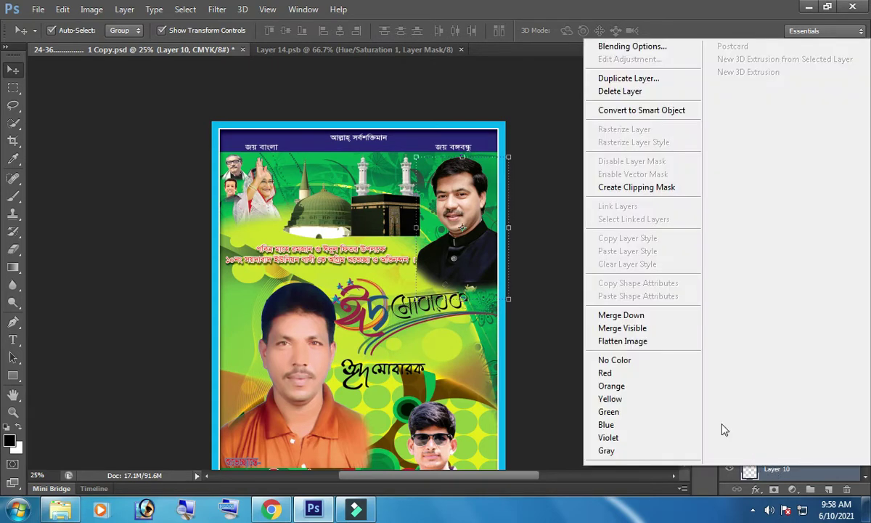
pyautogui.click(642, 110)
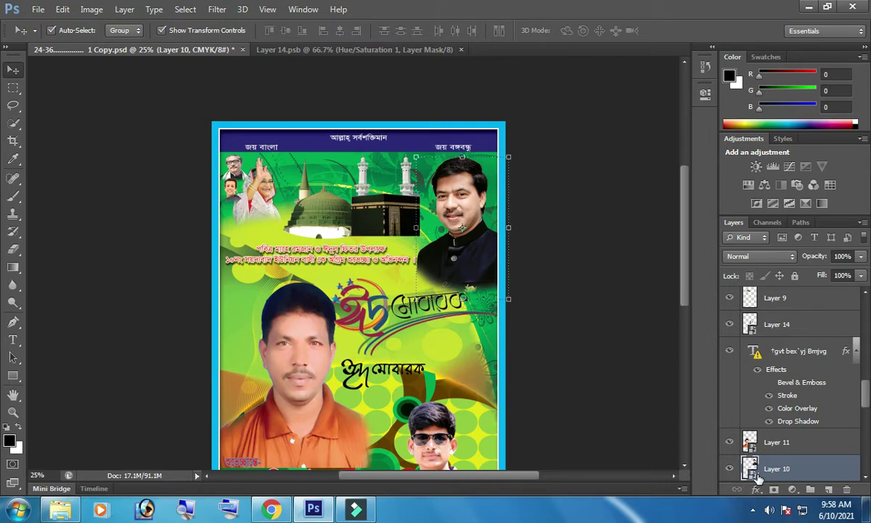
pyautogui.doubleClick(751, 468)
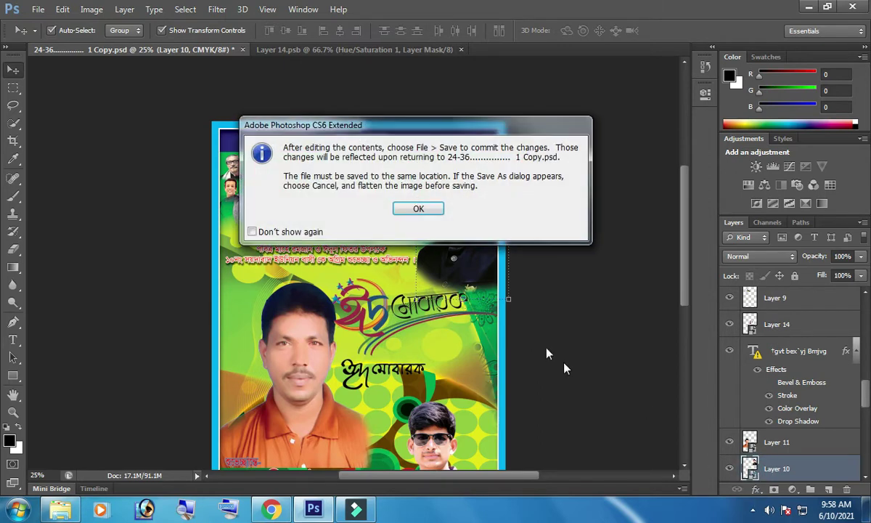
pyautogui.click(419, 209)
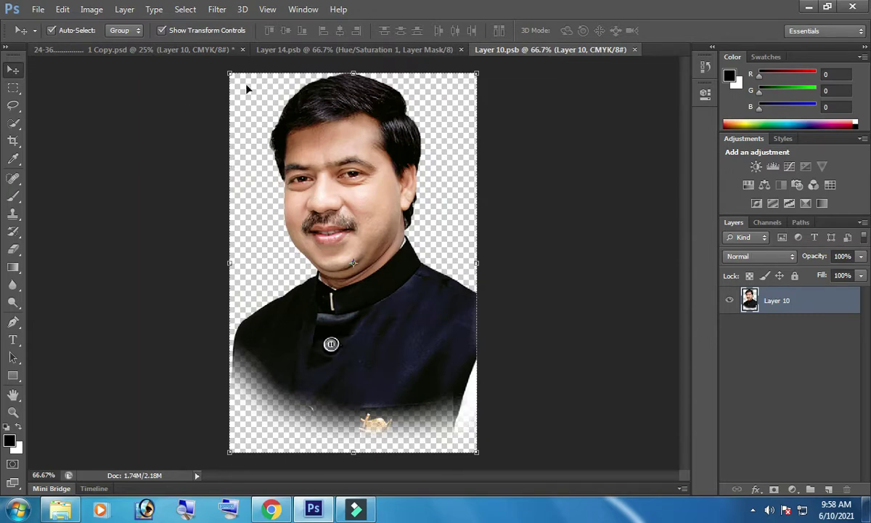
# - Close the Layer 10.psb and Layer 14.psb tabs and select the g lettering layer
pyautogui.click(275, 47)
pyautogui.click(129, 49)
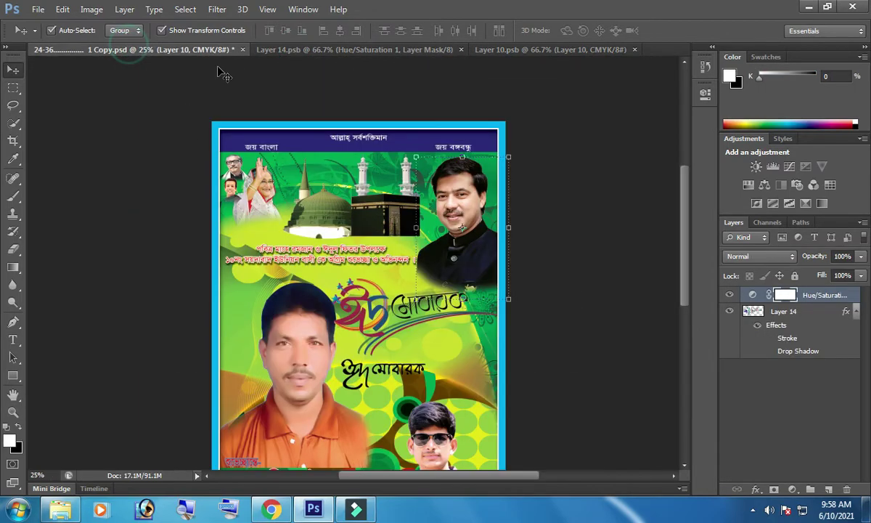
pyautogui.click(463, 49)
pyautogui.click(415, 49)
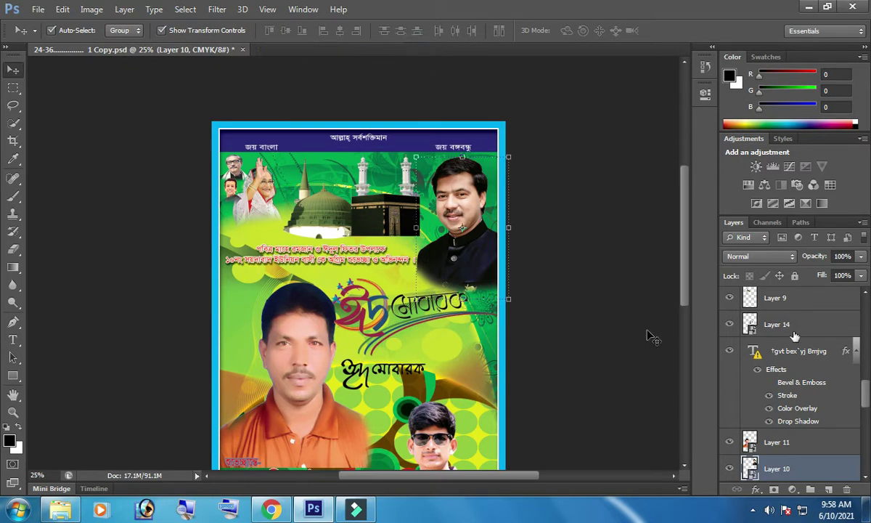
pyautogui.moveTo(682, 216)
pyautogui.mouseDown()
pyautogui.moveTo(683, 283)
pyautogui.moveTo(682, 236)
pyautogui.mouseUp()
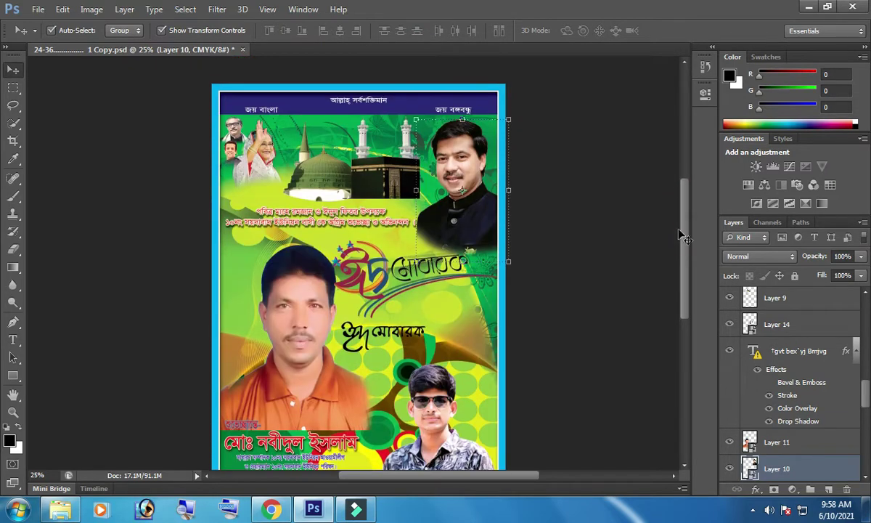
pyautogui.click(380, 342)
pyautogui.click(359, 332)
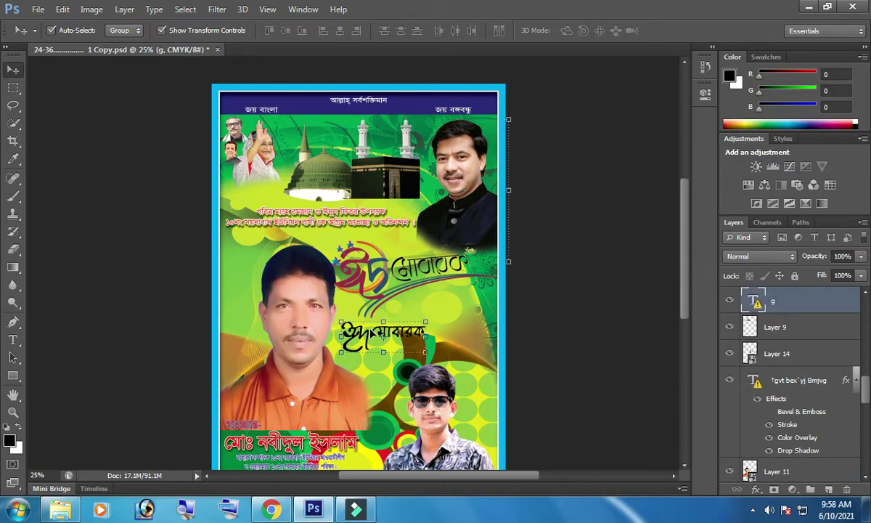
# - Convert the g text layer to a smart object and open it as g.psb
pyautogui.rightClick(788, 308)
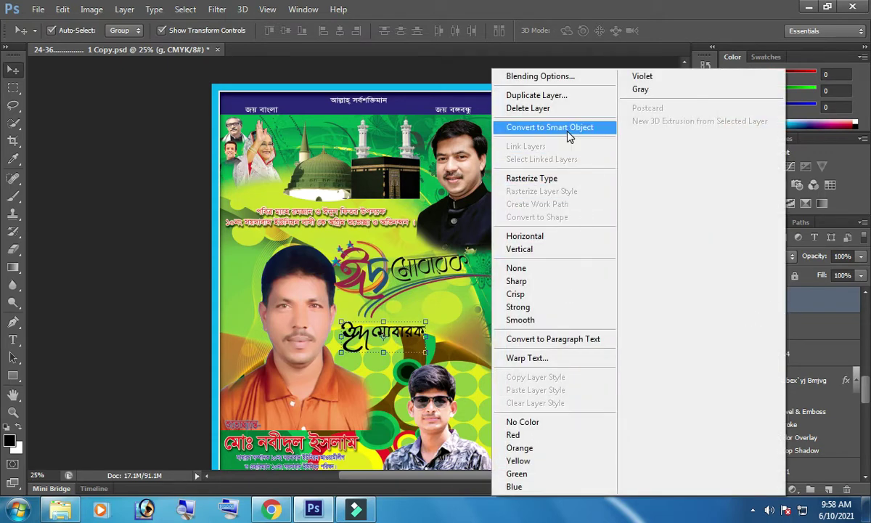
pyautogui.click(567, 130)
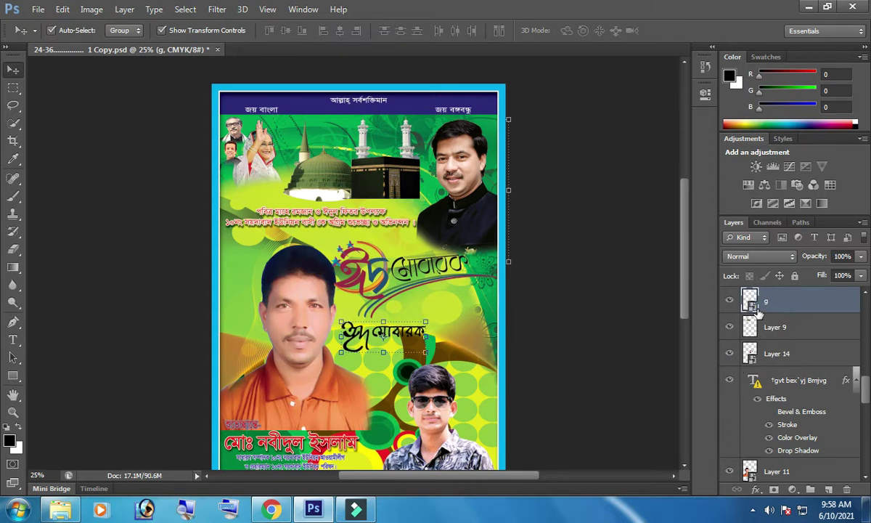
pyautogui.doubleClick(752, 308)
pyautogui.click(425, 209)
pyautogui.click(371, 186)
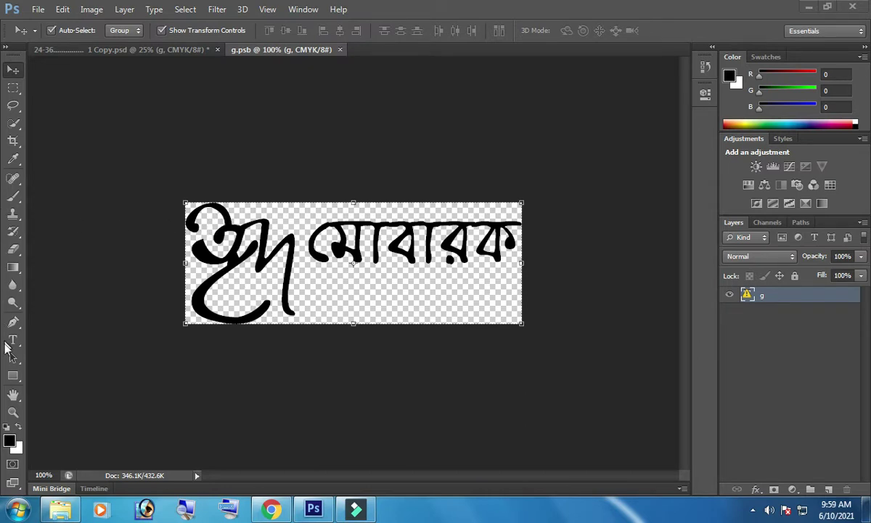
# - Try editing the ঈদ মোবারক text with the Type tool, then cancel, keeping the original
pyautogui.click(10, 340)
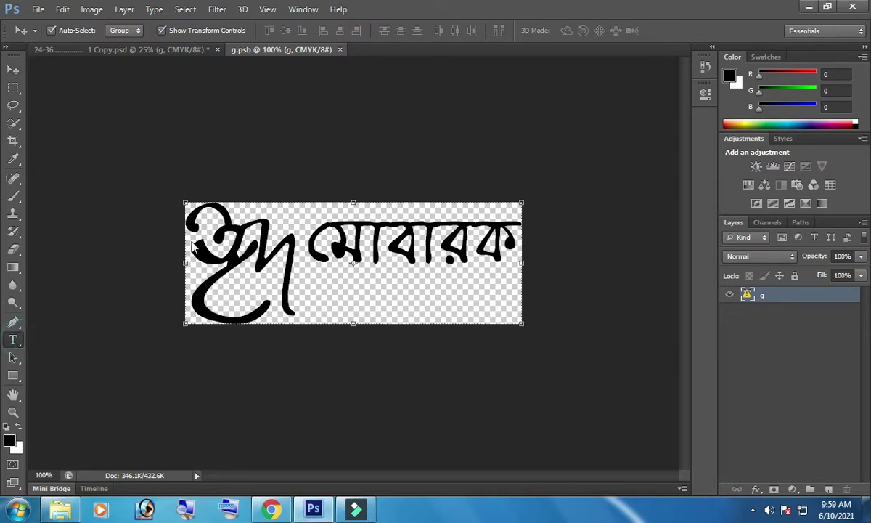
pyautogui.click(257, 266)
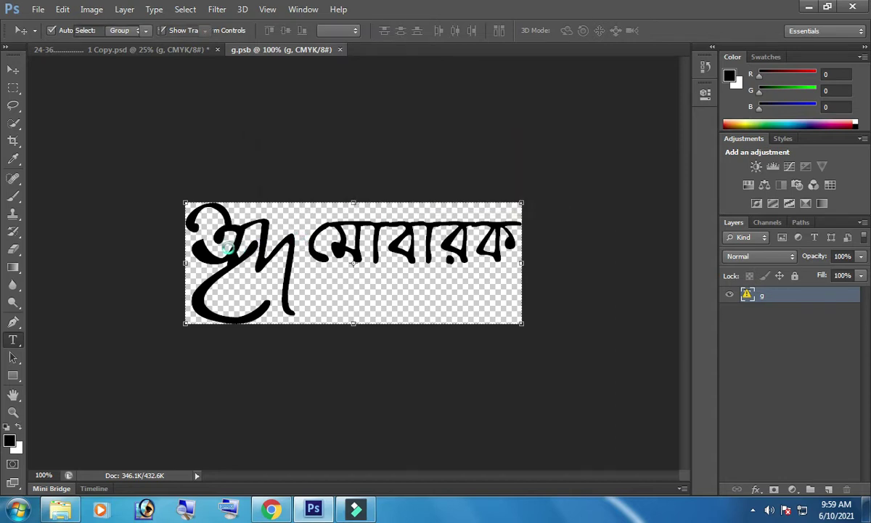
pyautogui.click(205, 244)
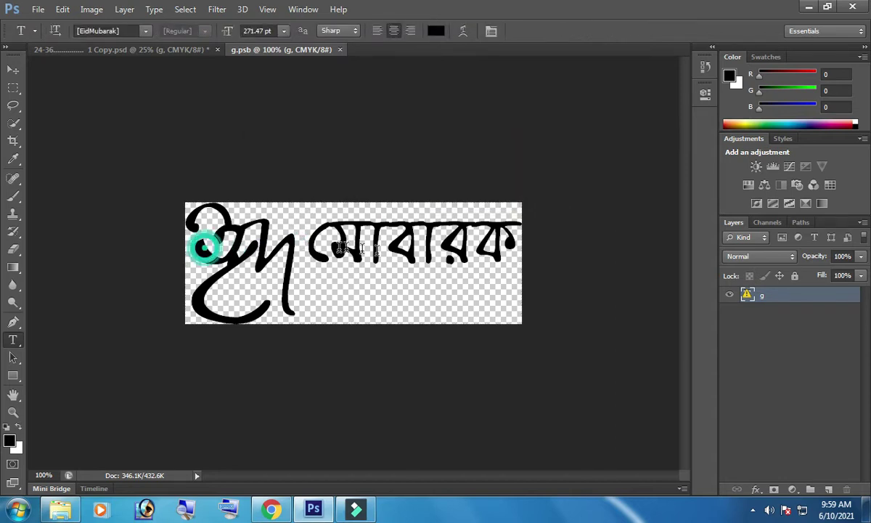
pyautogui.click(507, 246)
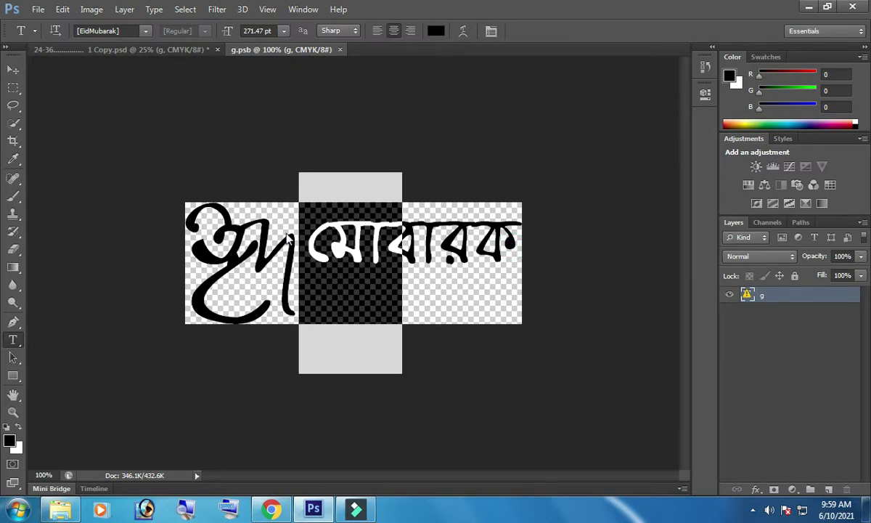
pyautogui.click(333, 208)
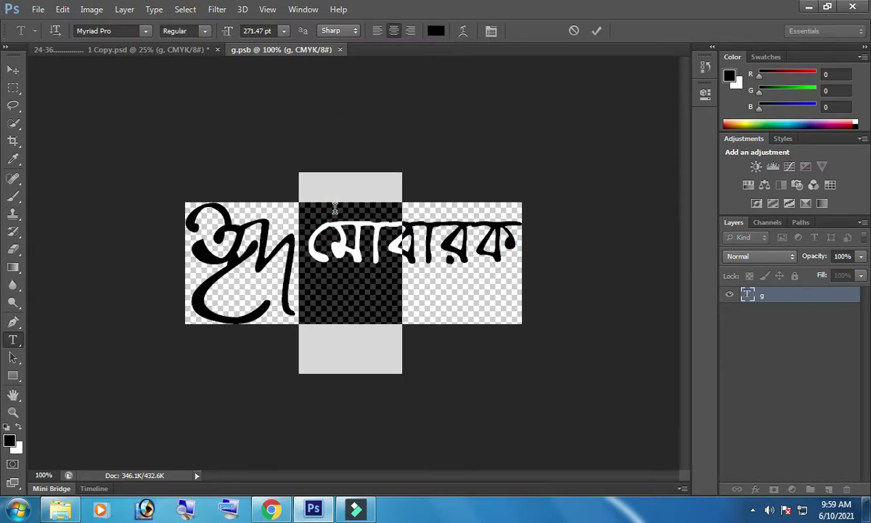
pyautogui.click(574, 30)
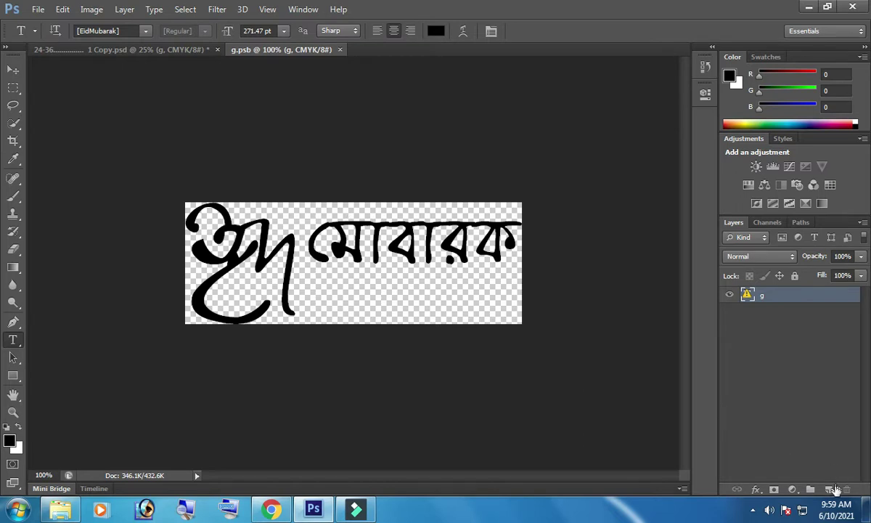
# - Add a colorized Hue/Saturation layer to g.psb at Hue 360, Saturation 100, Lightness +20
pyautogui.click(792, 490)
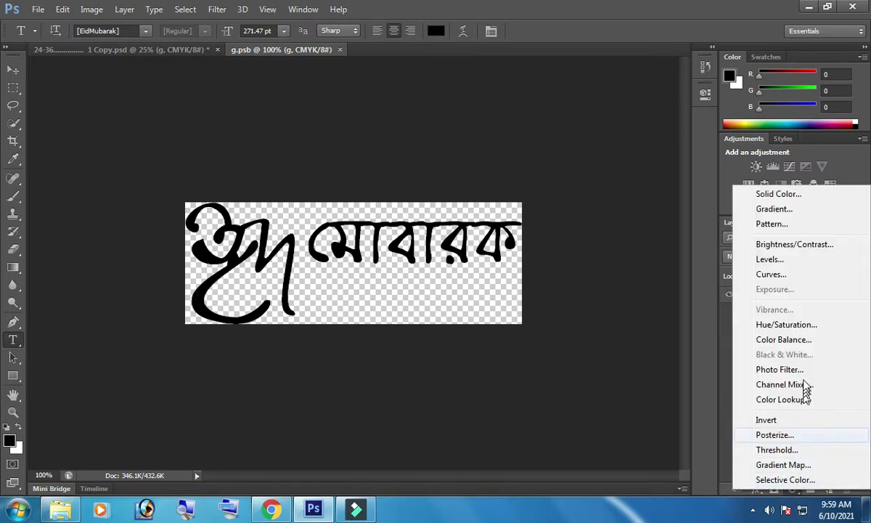
pyautogui.click(792, 327)
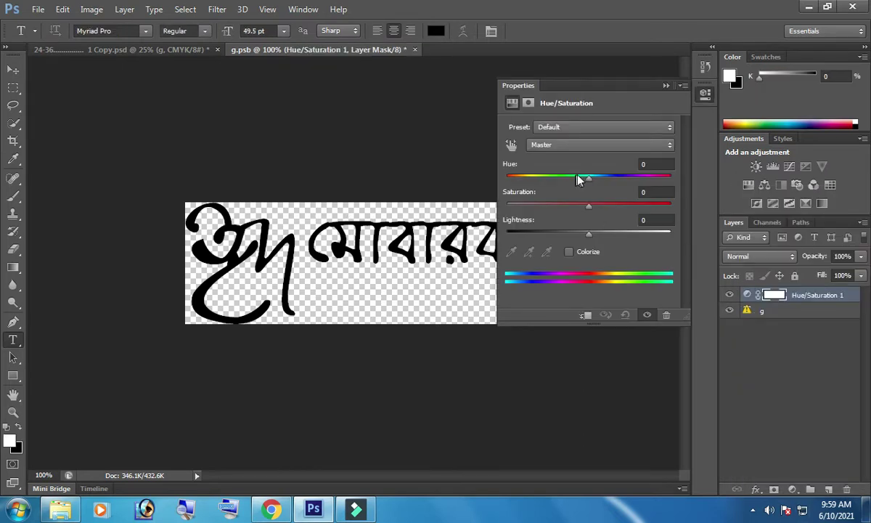
pyautogui.moveTo(587, 178); pyautogui.dragTo(479, 183)
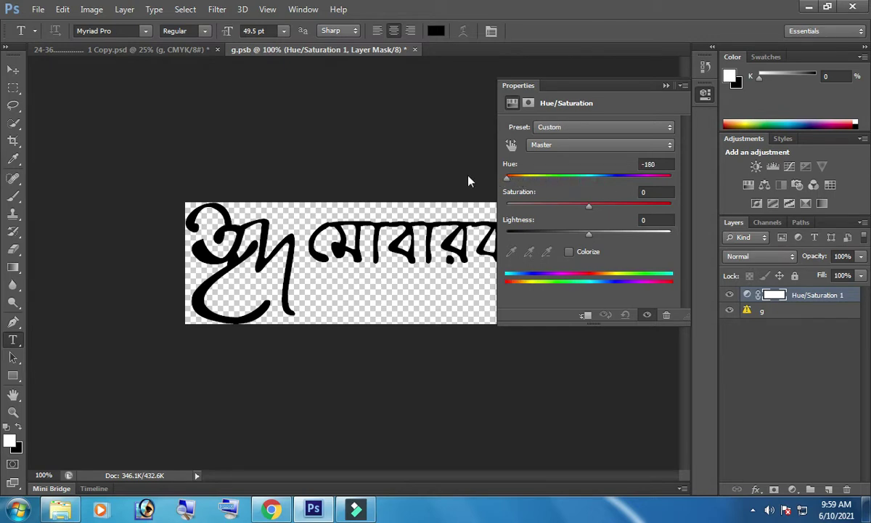
pyautogui.click(565, 253)
pyautogui.moveTo(548, 207); pyautogui.dragTo(723, 223)
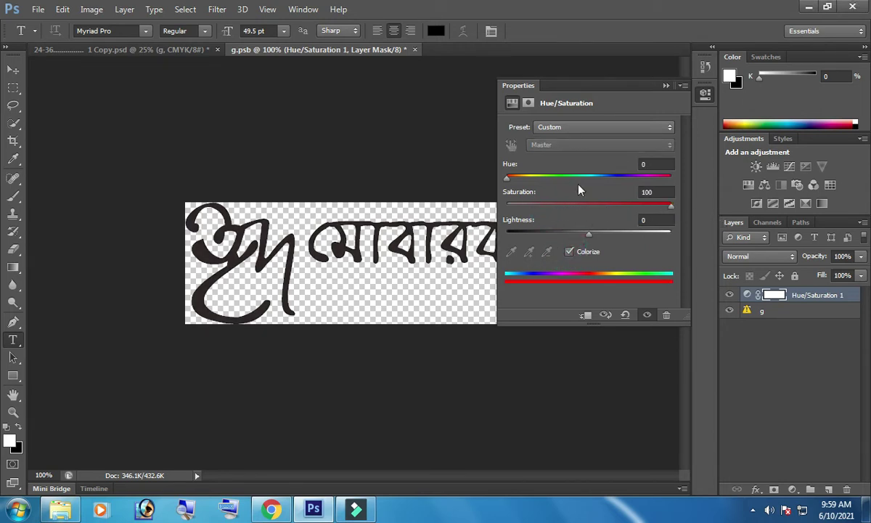
pyautogui.moveTo(507, 177)
pyautogui.mouseDown()
pyautogui.moveTo(653, 188)
pyautogui.moveTo(606, 203)
pyautogui.mouseUp()
pyautogui.moveTo(590, 234)
pyautogui.mouseDown()
pyautogui.moveTo(717, 237)
pyautogui.moveTo(578, 230)
pyautogui.moveTo(622, 230)
pyautogui.moveTo(609, 231)
pyautogui.mouseUp()
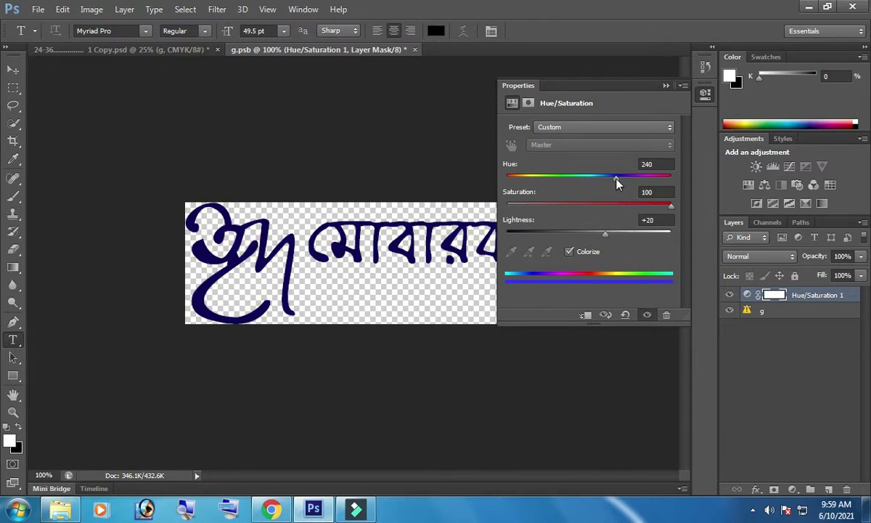
pyautogui.moveTo(617, 185); pyautogui.dragTo(671, 184)
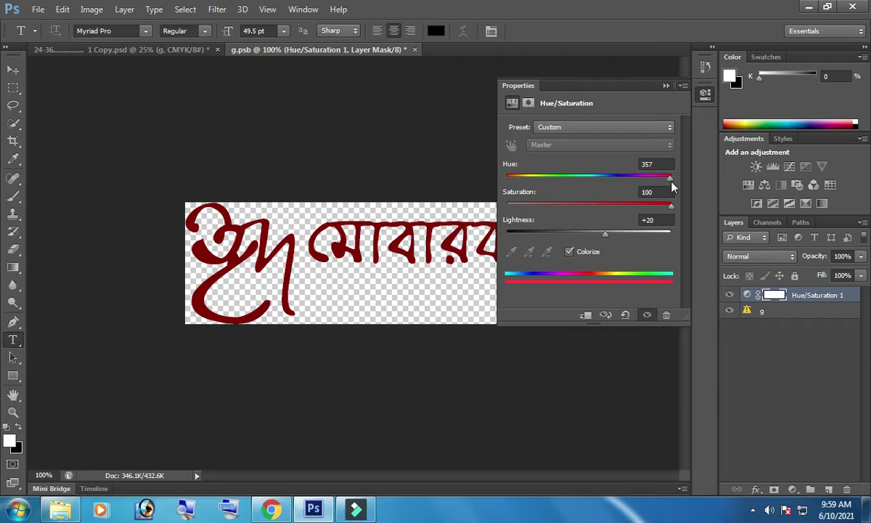
pyautogui.moveTo(672, 185)
pyautogui.mouseDown()
pyautogui.moveTo(508, 185)
pyautogui.moveTo(679, 186)
pyautogui.mouseUp()
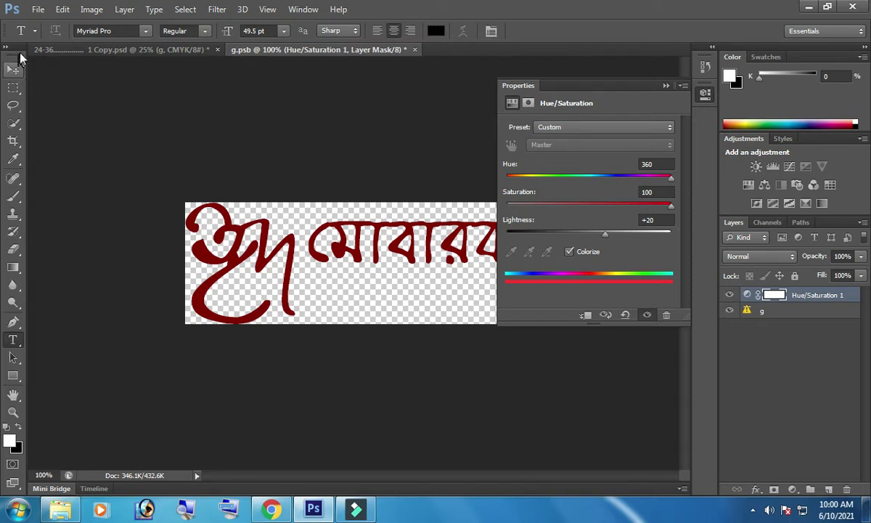
# - Save g.psb and return to the poster showing the dark-red ঈদ মোবারক lettering
pyautogui.click(38, 11)
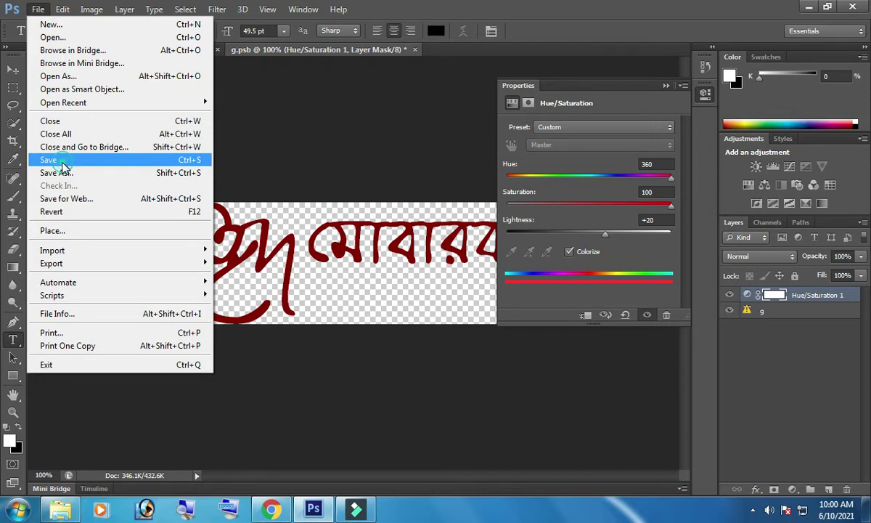
pyautogui.click(67, 161)
pyautogui.click(415, 396)
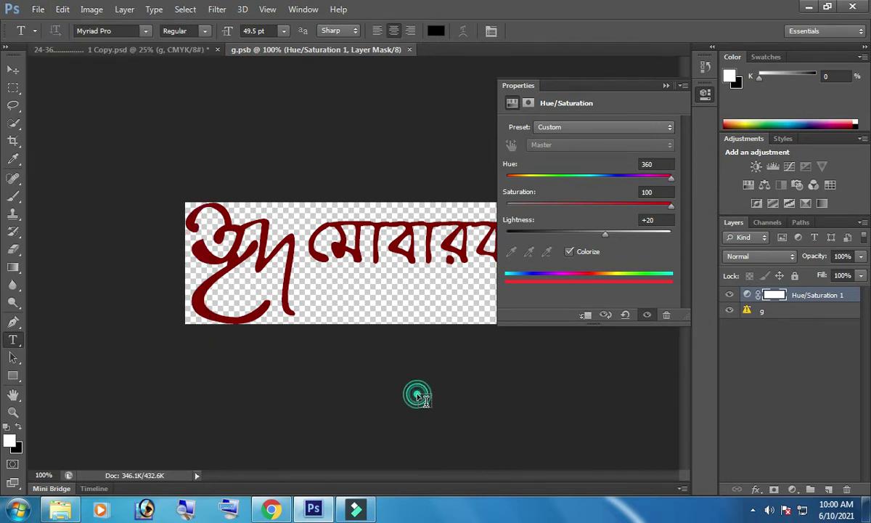
pyautogui.click(114, 55)
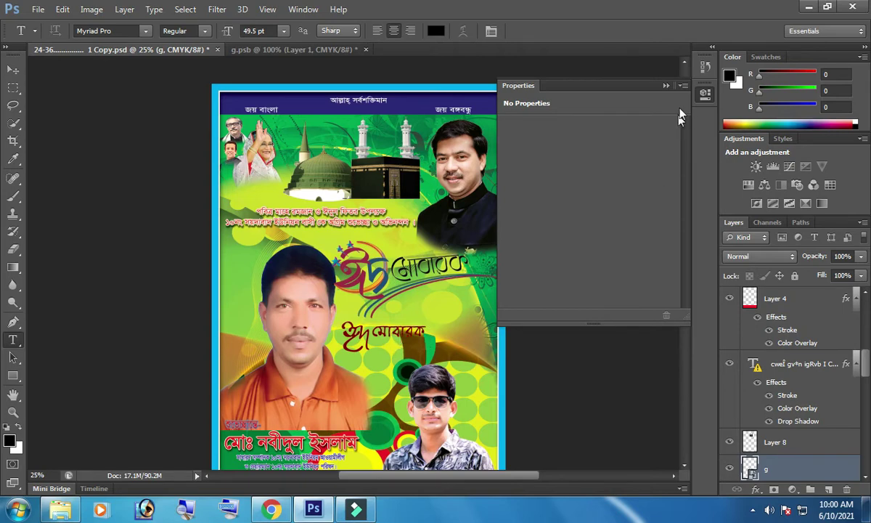
pyautogui.click(666, 86)
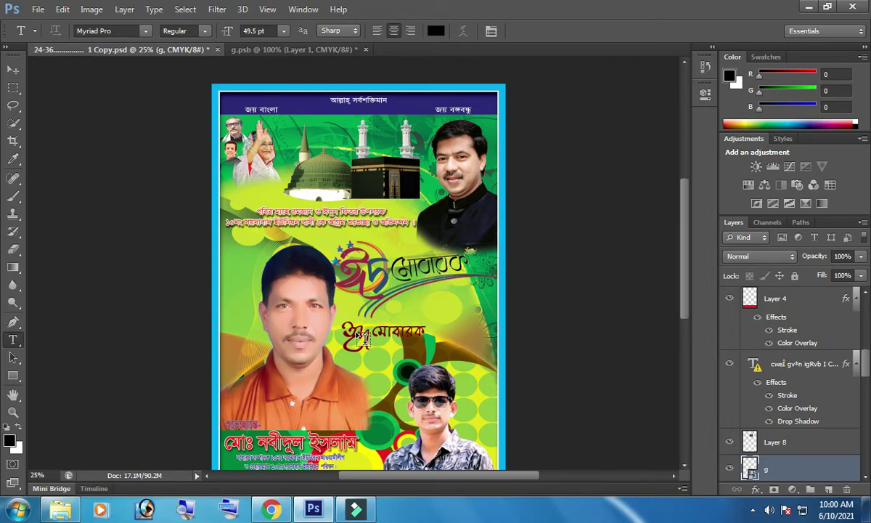
# - Dismiss the banner text's missing-font warnings and select the green background Layer 15
pyautogui.scroll(-2, 361, 338)
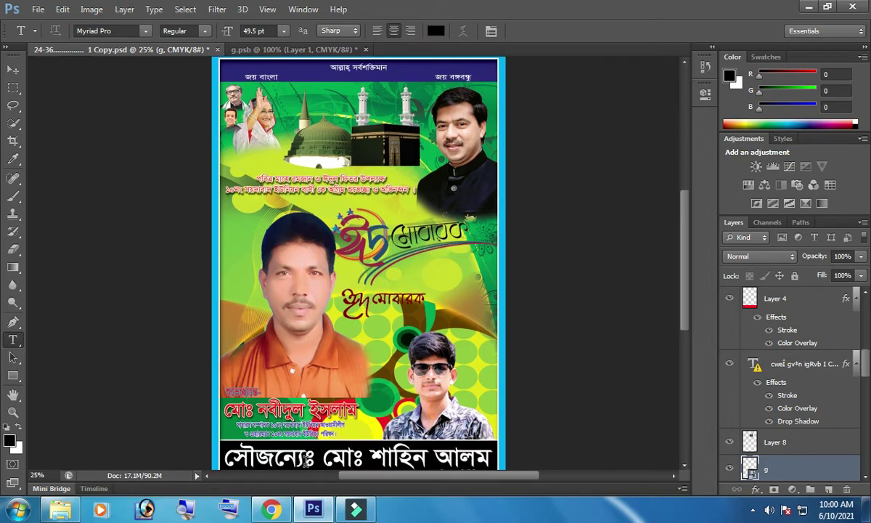
pyautogui.moveTo(327, 459); pyautogui.dragTo(514, 462)
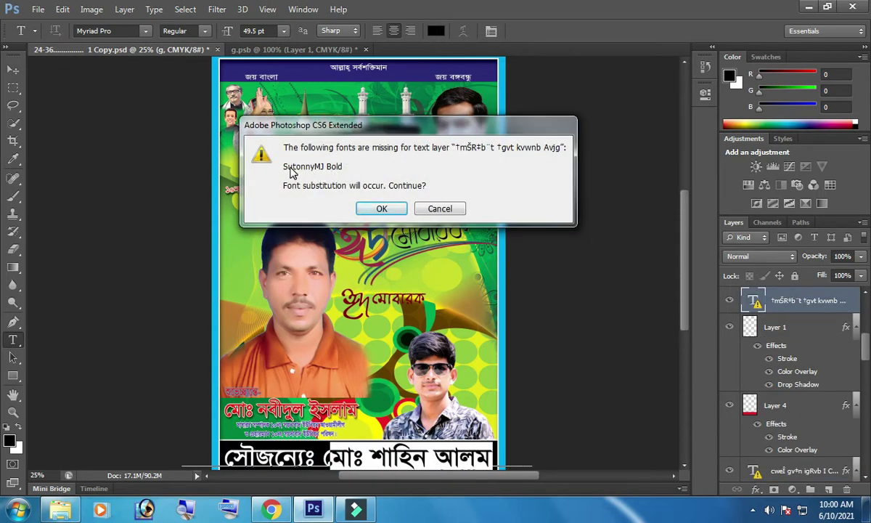
pyautogui.click(441, 211)
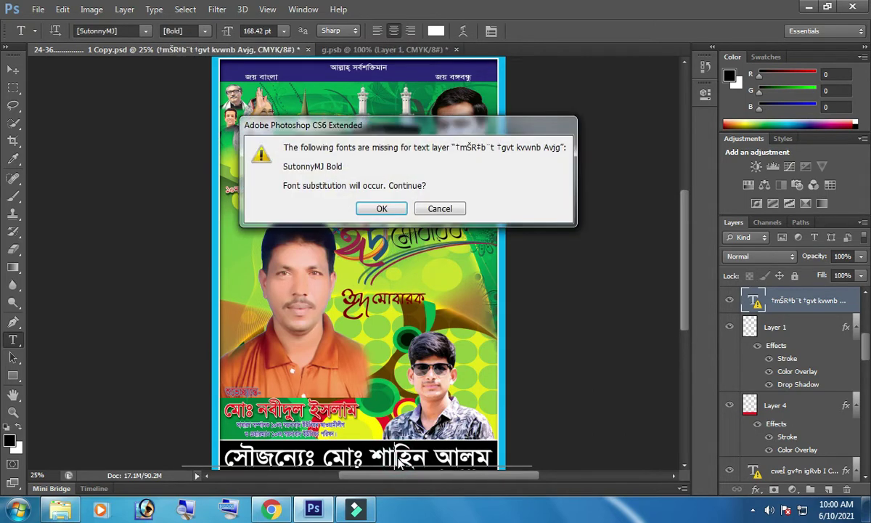
pyautogui.click(424, 208)
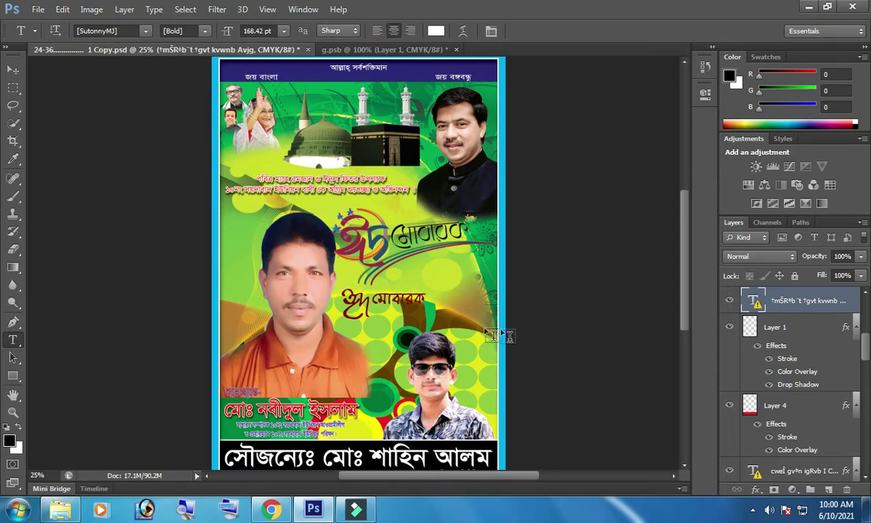
pyautogui.click(14, 69)
pyautogui.click(450, 274)
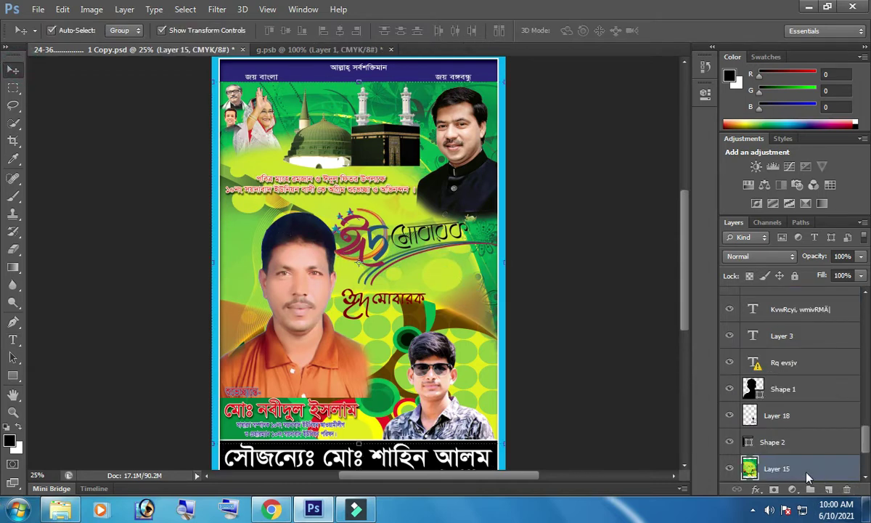
# - Convert Layer 15 to a smart object and open its contents as Layer 15.psb
pyautogui.rightClick(751, 466)
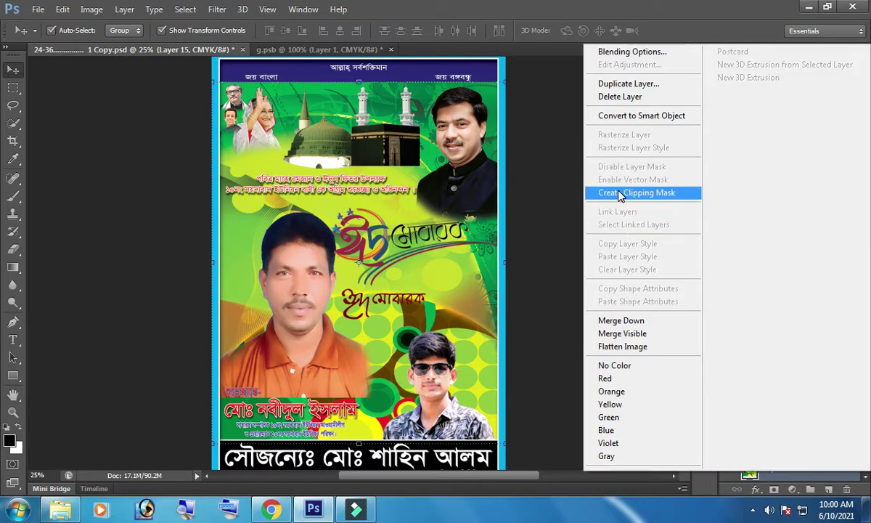
pyautogui.click(621, 117)
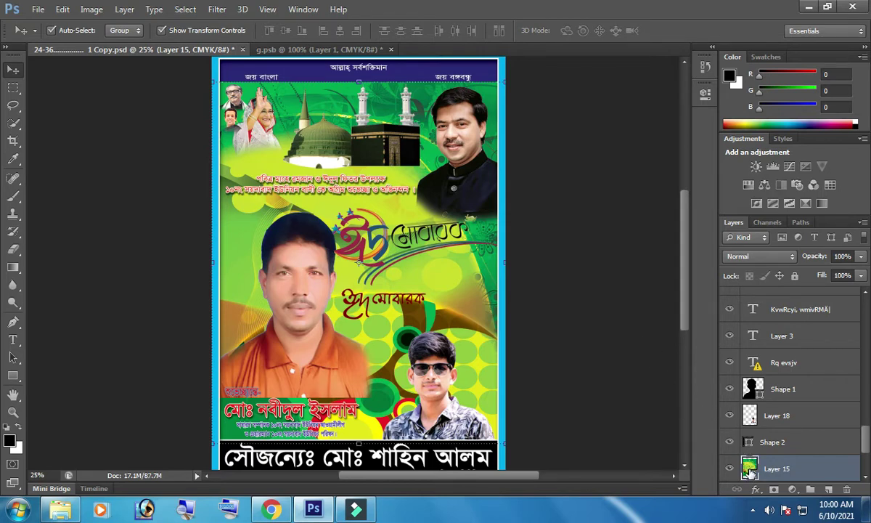
pyautogui.doubleClick(749, 469)
pyautogui.click(419, 210)
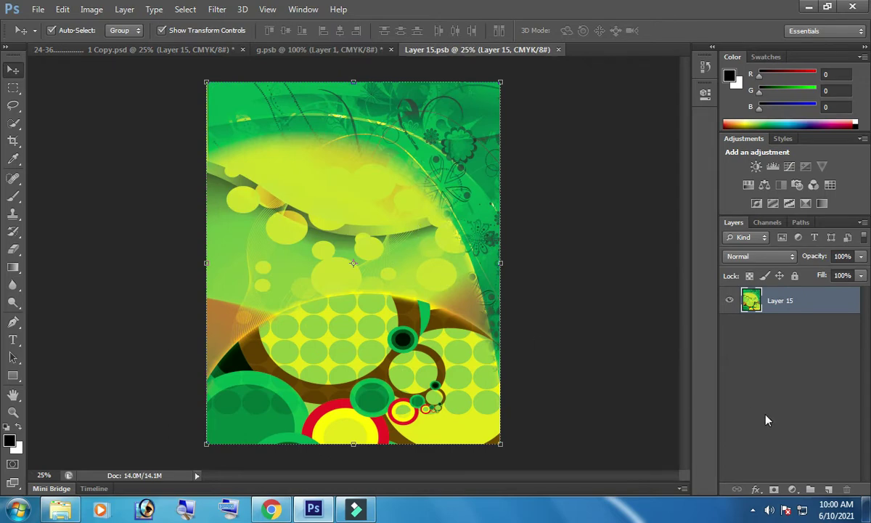
# - Add a Hue/Saturation layer at Hue -66, Saturation +100, Lightness +9 for an orange-yellow background
pyautogui.click(792, 490)
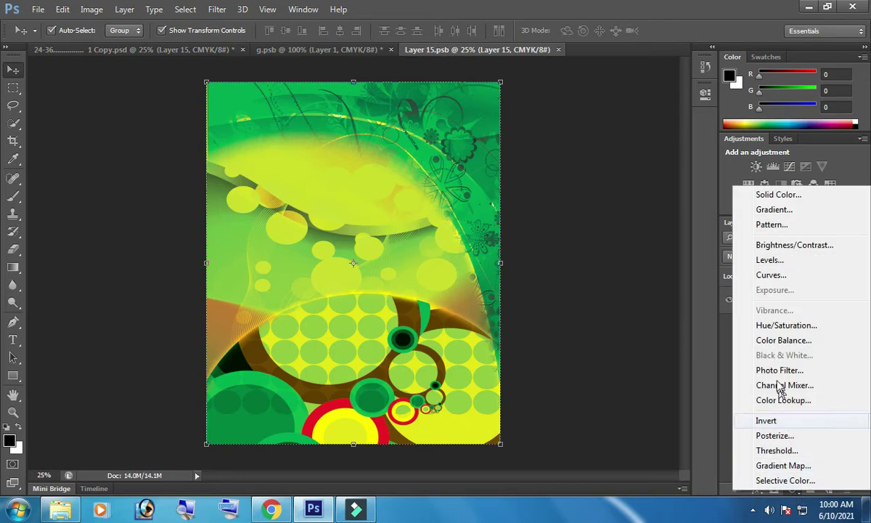
pyautogui.click(762, 325)
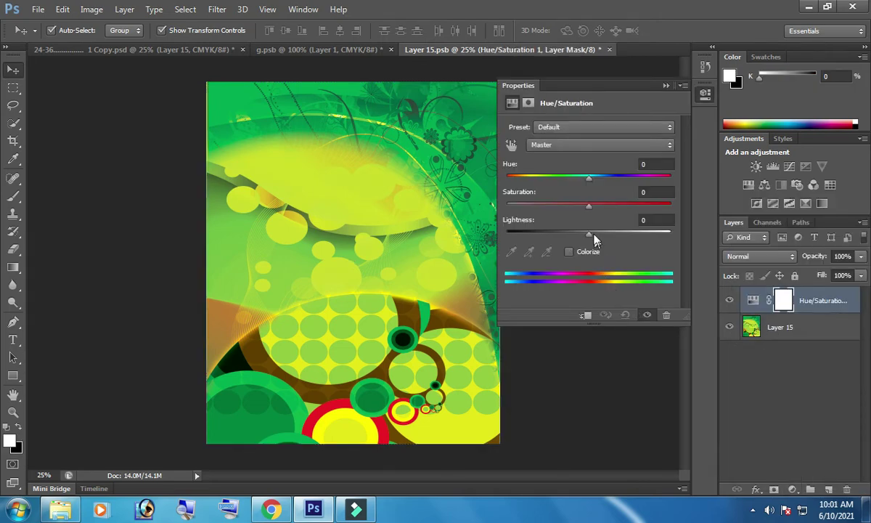
pyautogui.moveTo(588, 185); pyautogui.dragTo(655, 186)
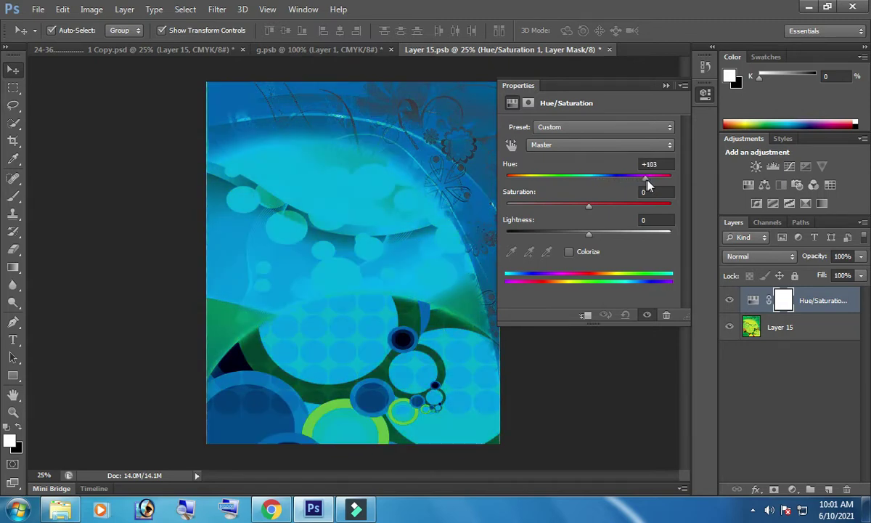
pyautogui.moveTo(655, 186)
pyautogui.mouseDown()
pyautogui.moveTo(530, 177)
pyautogui.moveTo(570, 184)
pyautogui.mouseUp()
pyautogui.moveTo(589, 233)
pyautogui.mouseDown()
pyautogui.moveTo(579, 239)
pyautogui.moveTo(607, 237)
pyautogui.moveTo(574, 211)
pyautogui.moveTo(557, 210)
pyautogui.moveTo(631, 212)
pyautogui.mouseUp()
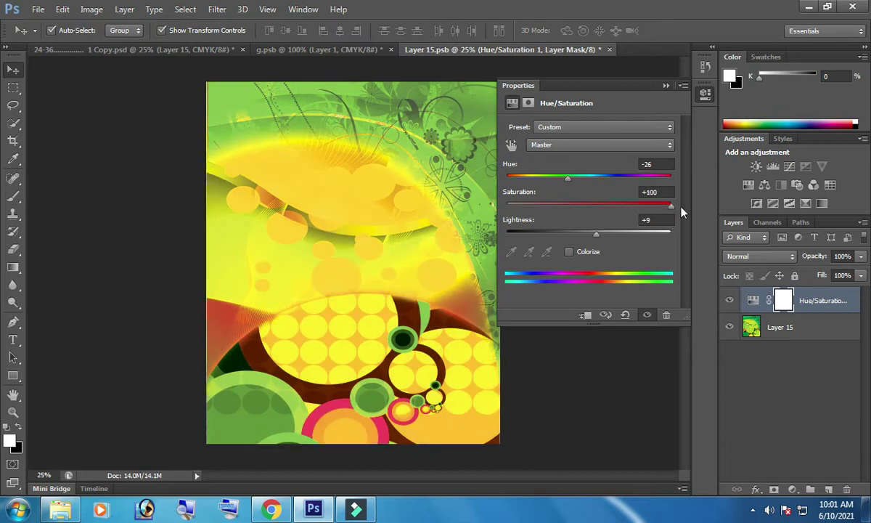
pyautogui.moveTo(567, 183)
pyautogui.mouseDown()
pyautogui.moveTo(556, 185)
pyautogui.moveTo(689, 187)
pyautogui.moveTo(516, 187)
pyautogui.moveTo(620, 189)
pyautogui.mouseUp()
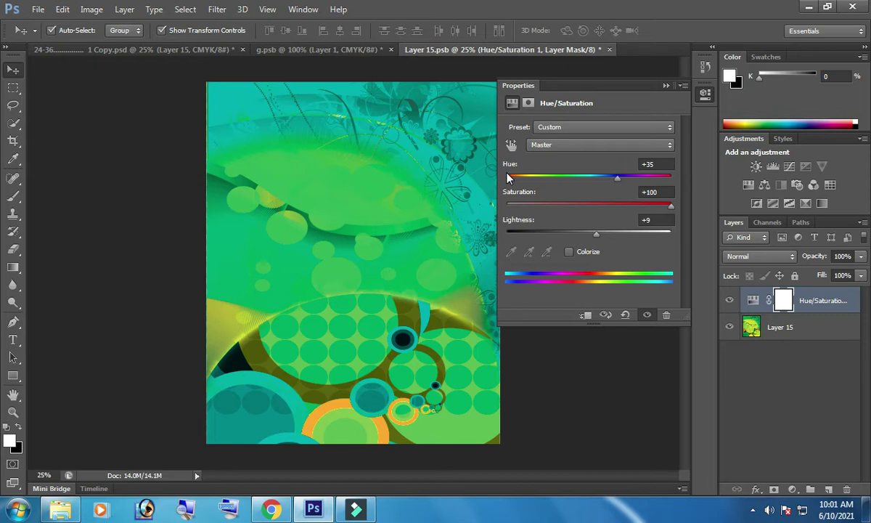
pyautogui.moveTo(617, 182)
pyautogui.mouseDown()
pyautogui.moveTo(657, 174)
pyautogui.moveTo(546, 174)
pyautogui.mouseUp()
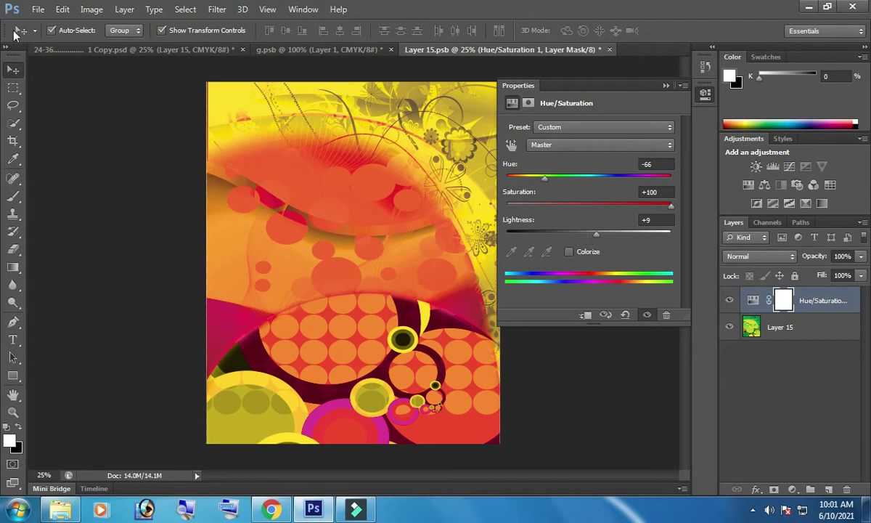
pyautogui.click(38, 10)
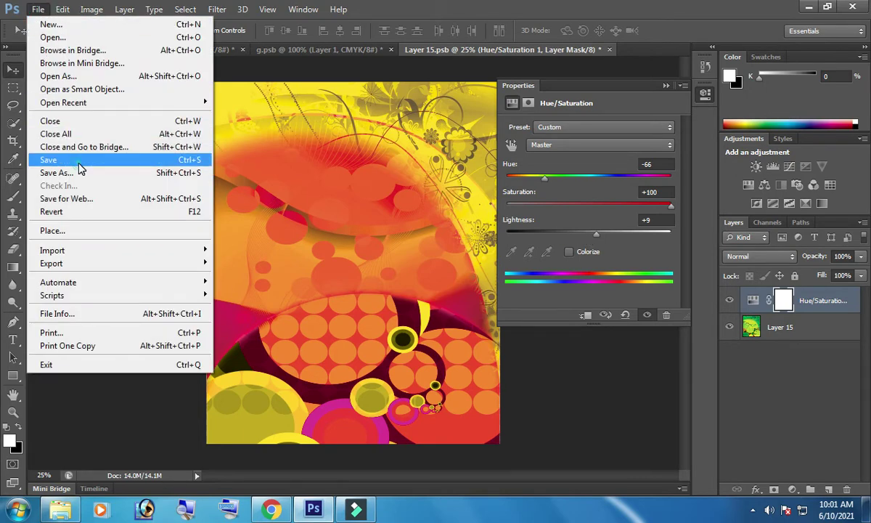
# - Save the recoloured smart object contents and view the poster's new orange-yellow background
pyautogui.click(80, 167)
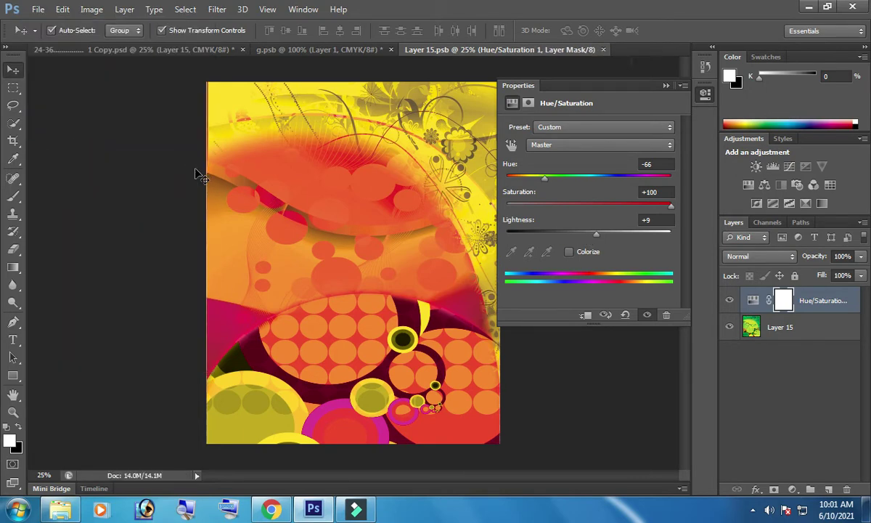
pyautogui.click(112, 54)
pyautogui.click(114, 52)
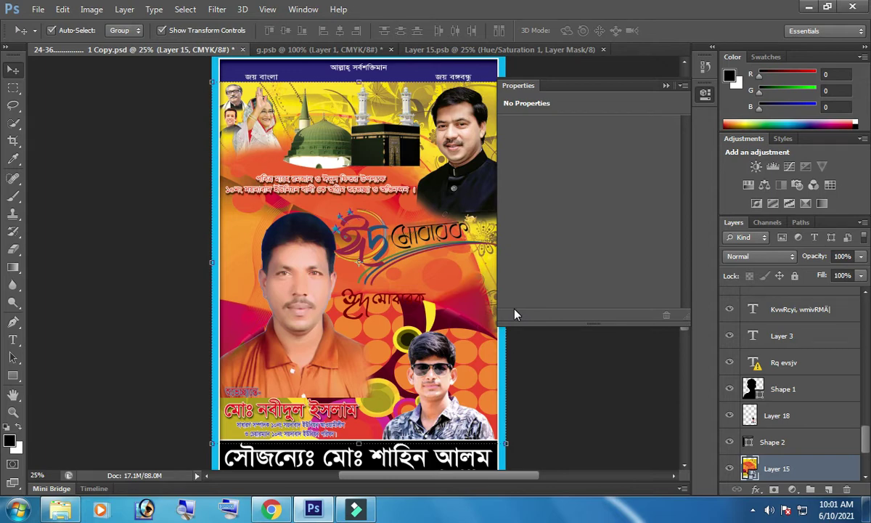
pyautogui.click(667, 86)
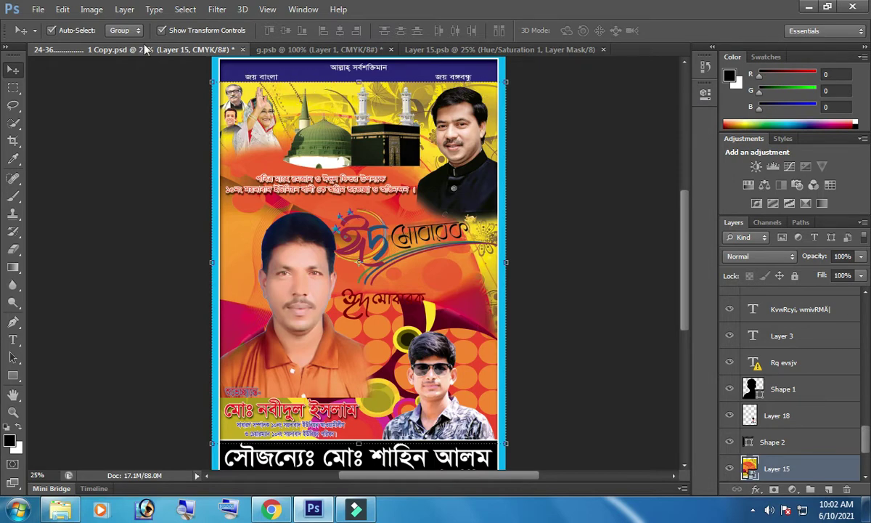
# - Float the poster window, check its Canvas Size without changes, then re-dock it
pyautogui.moveTo(136, 48); pyautogui.dragTo(146, 64)
pyautogui.moveTo(193, 115); pyautogui.dragTo(196, 115)
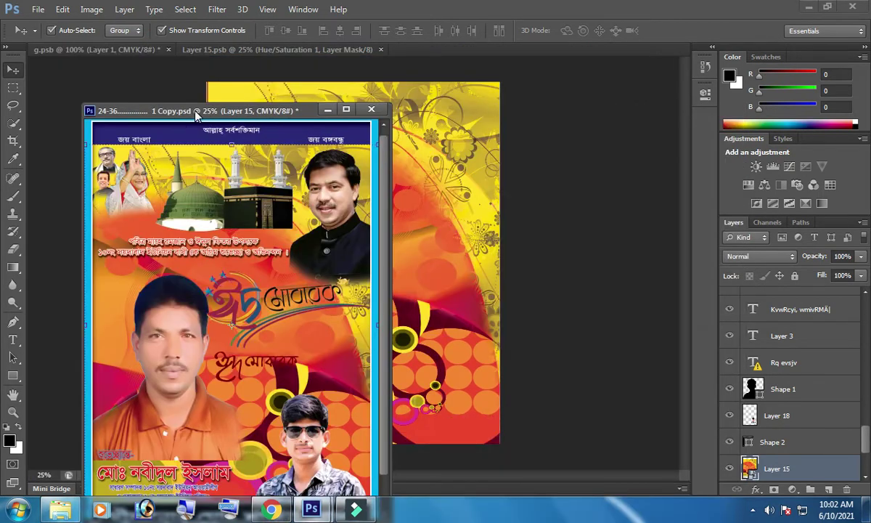
pyautogui.rightClick(196, 114)
pyautogui.click(229, 149)
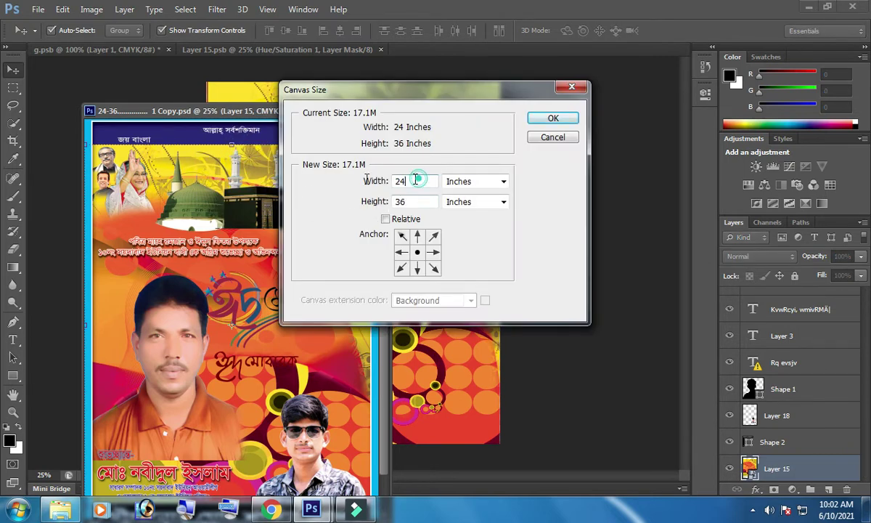
pyautogui.click(408, 201)
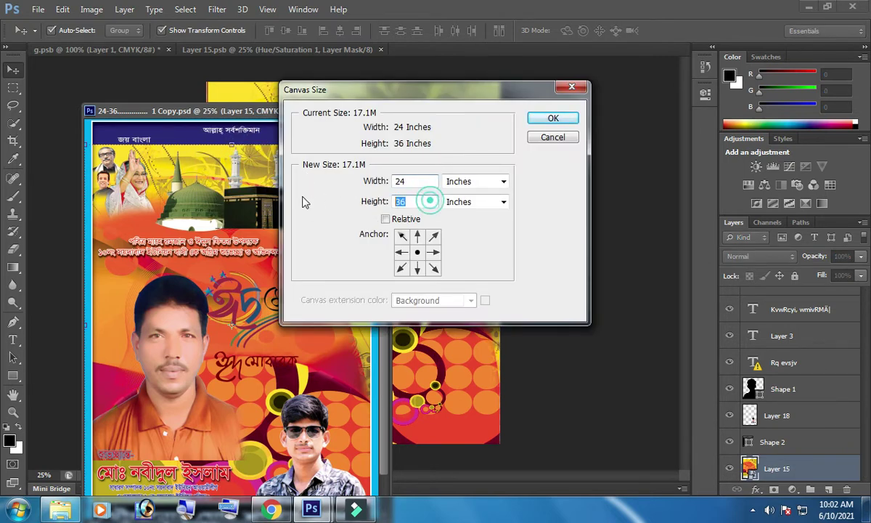
pyautogui.click(550, 137)
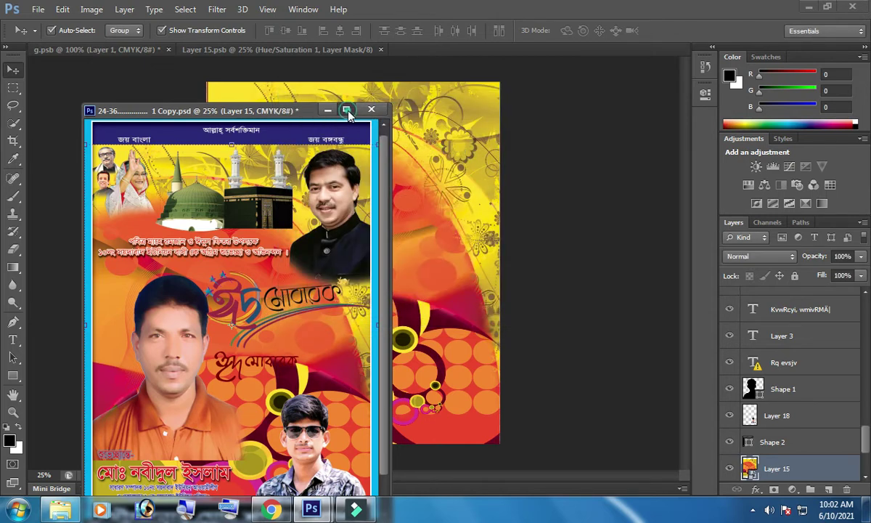
pyautogui.doubleClick(325, 111)
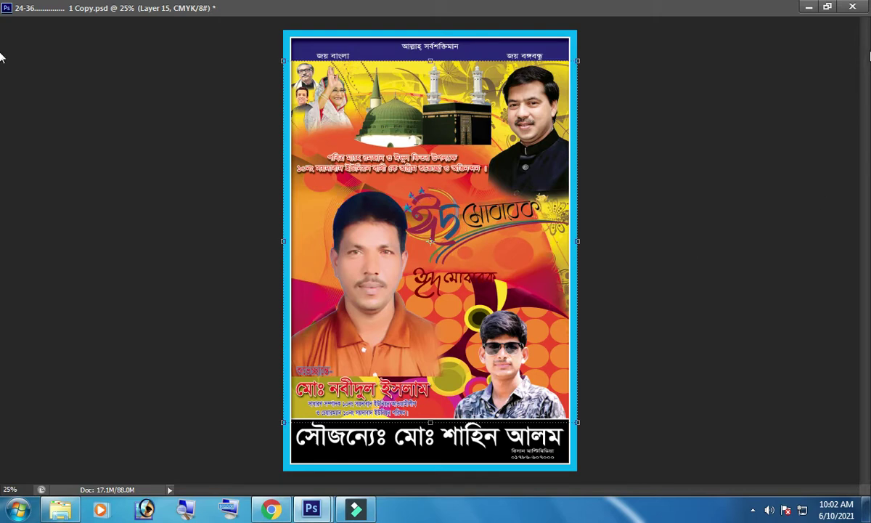
pyautogui.click(830, 10)
pyautogui.moveTo(196, 106)
pyautogui.mouseDown()
pyautogui.moveTo(135, 46)
pyautogui.moveTo(145, 49)
pyautogui.mouseUp()
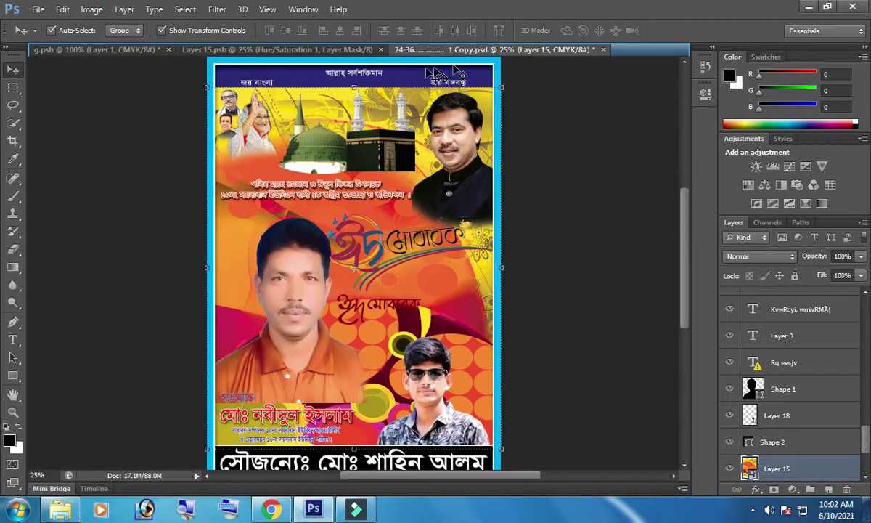
# - Close Layer 15.psb, then close g.psb without saving, leaving only the poster open
pyautogui.click(336, 51)
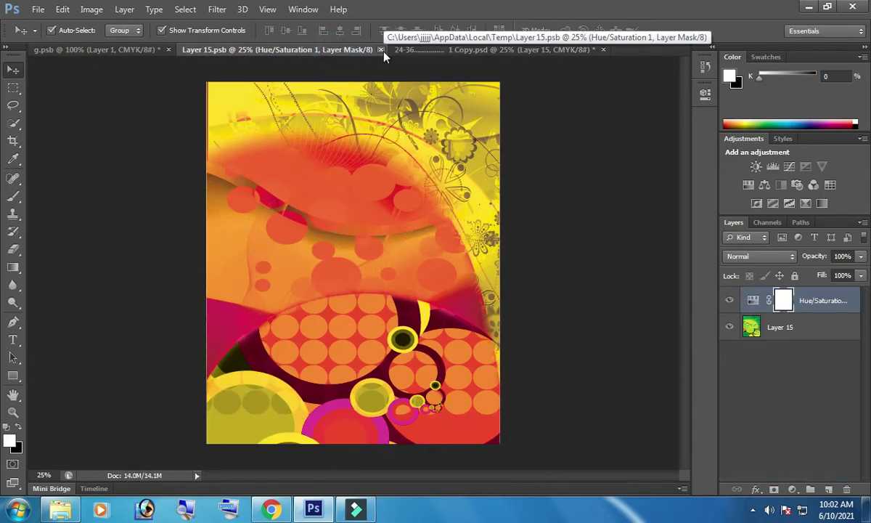
pyautogui.click(382, 50)
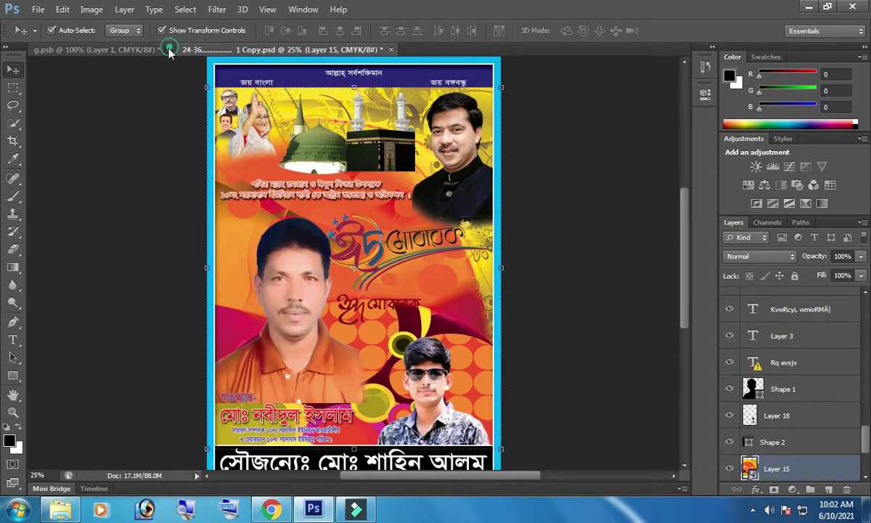
pyautogui.click(169, 49)
pyautogui.click(367, 185)
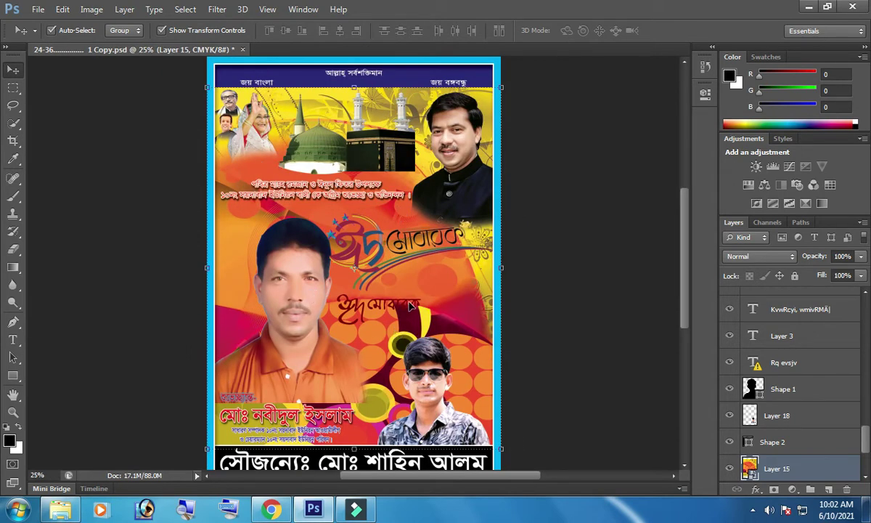
pyautogui.scroll(1, 384, 290)
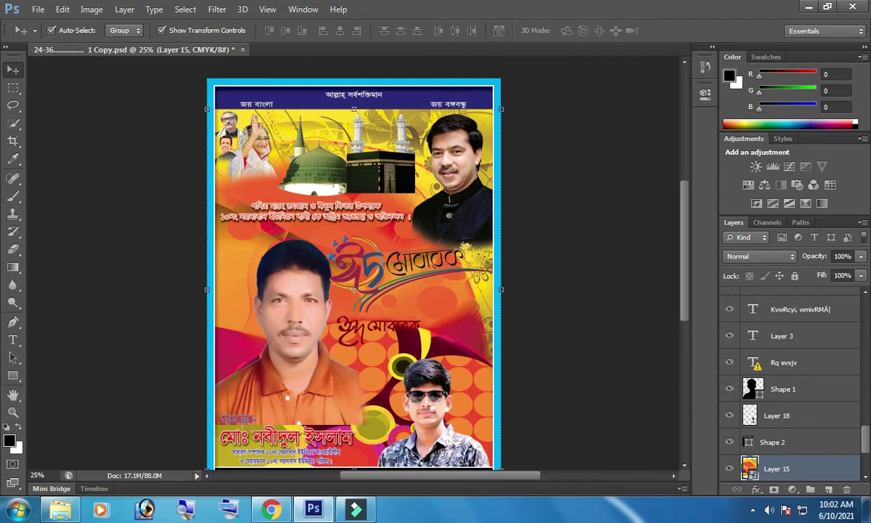
pyautogui.click(496, 512)
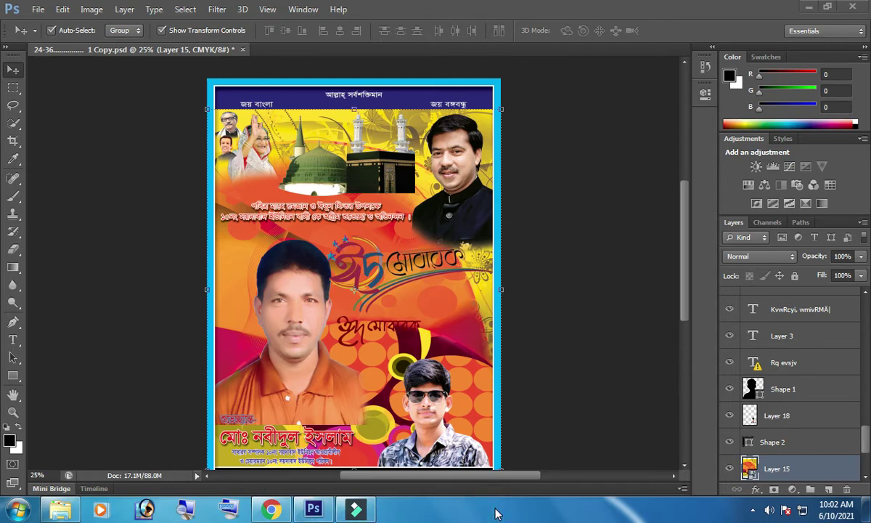